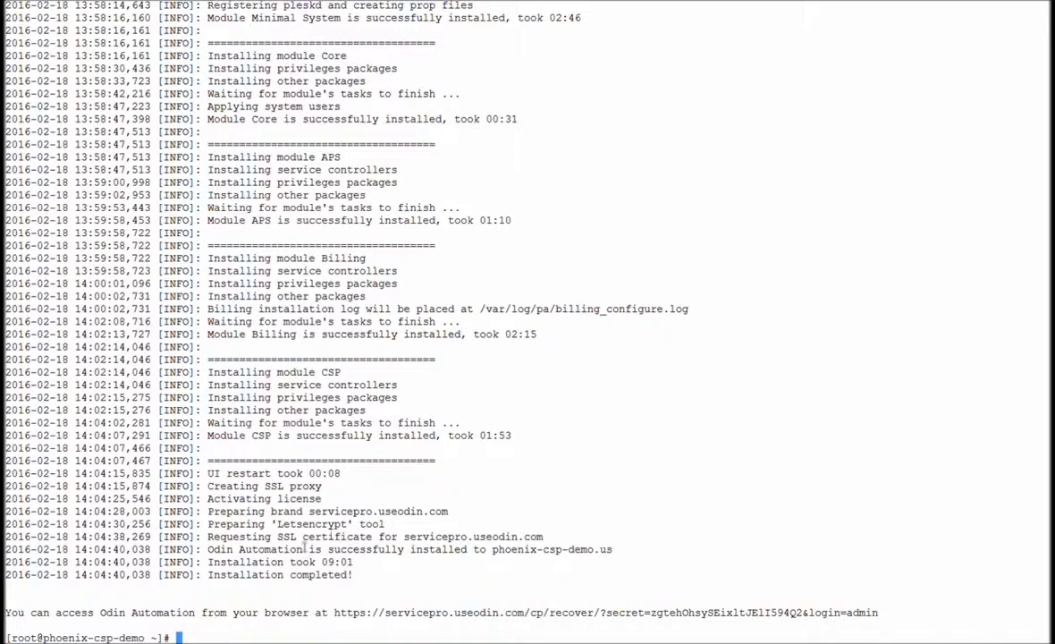
# Step: Highlight the "Installation took 09:01" line in the installation log
pyautogui.moveTo(209, 564); pyautogui.dragTo(354, 563)
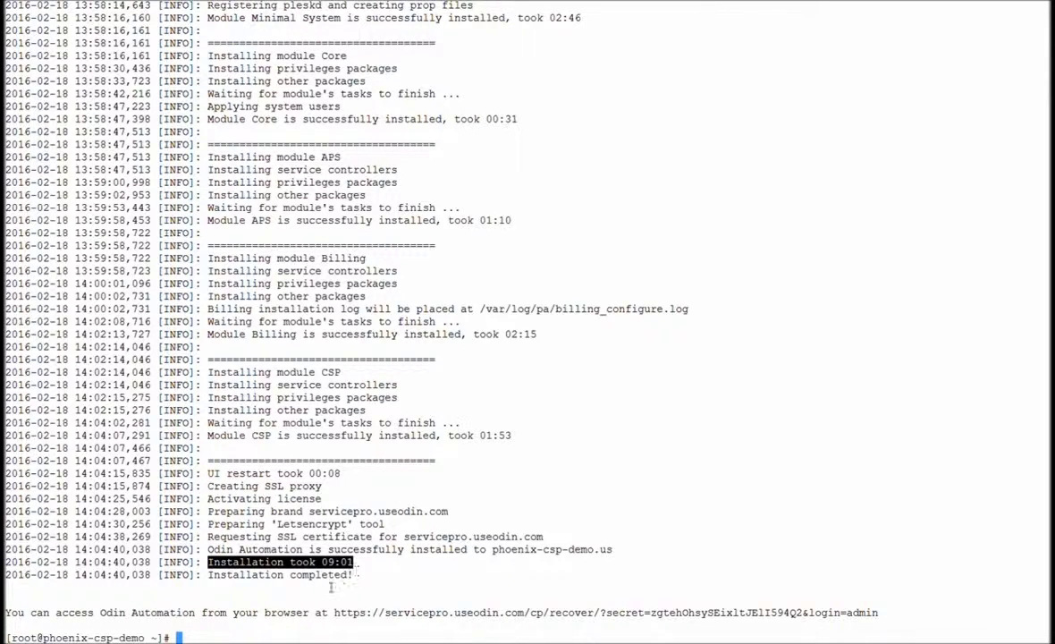
# Step: Clear the previous highlight and select the full Odin Automation access URL
pyautogui.click(309, 598)
pyautogui.moveTo(334, 615); pyautogui.dragTo(887, 623)
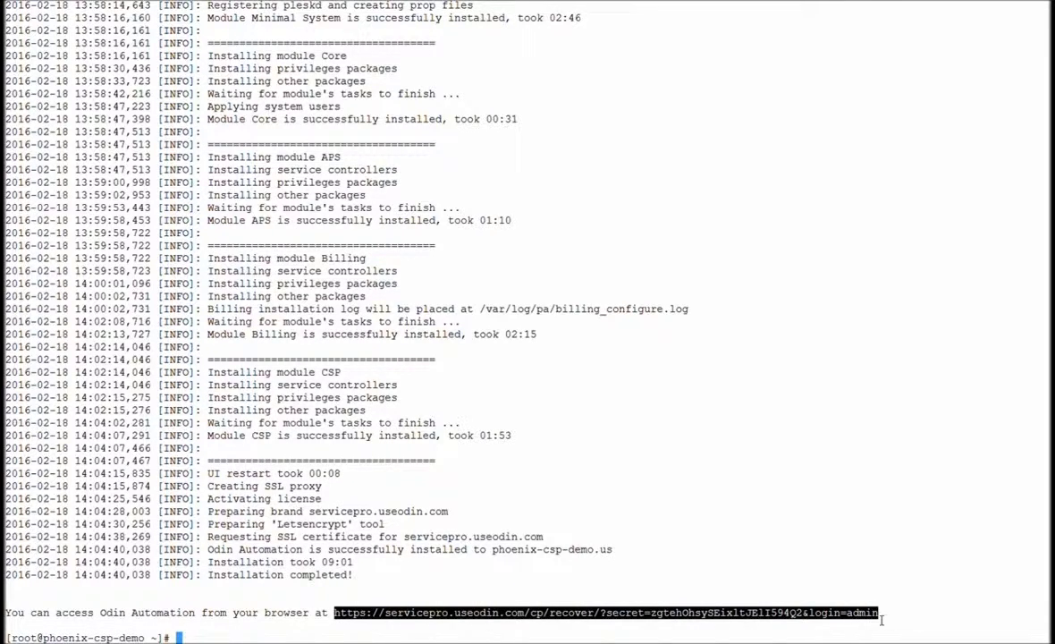
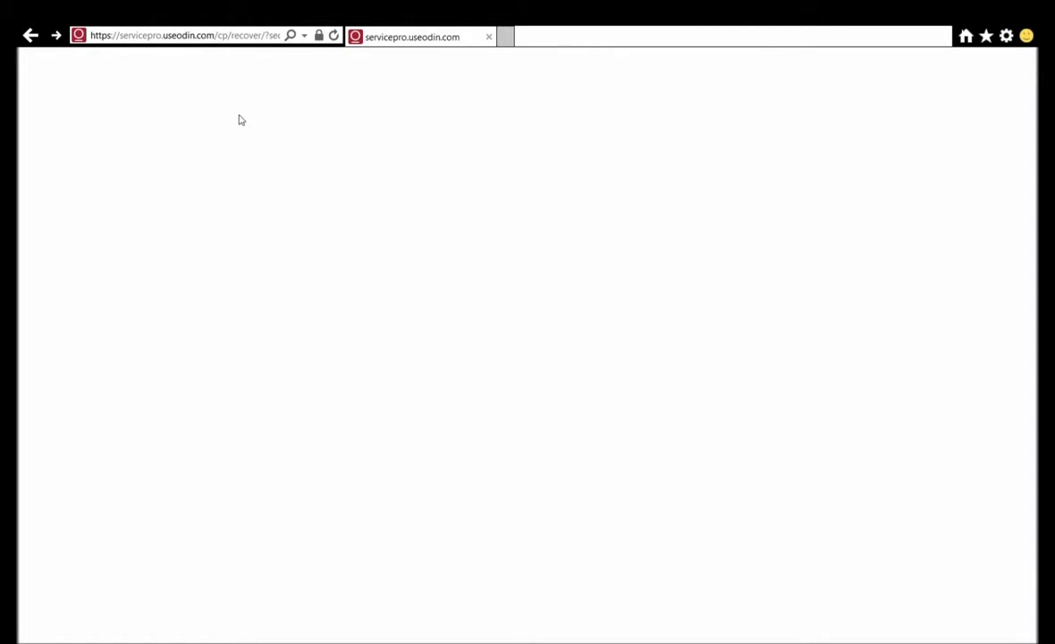
# Step: Give the admin login a strong new password and activate the account
pyautogui.click(441, 217)
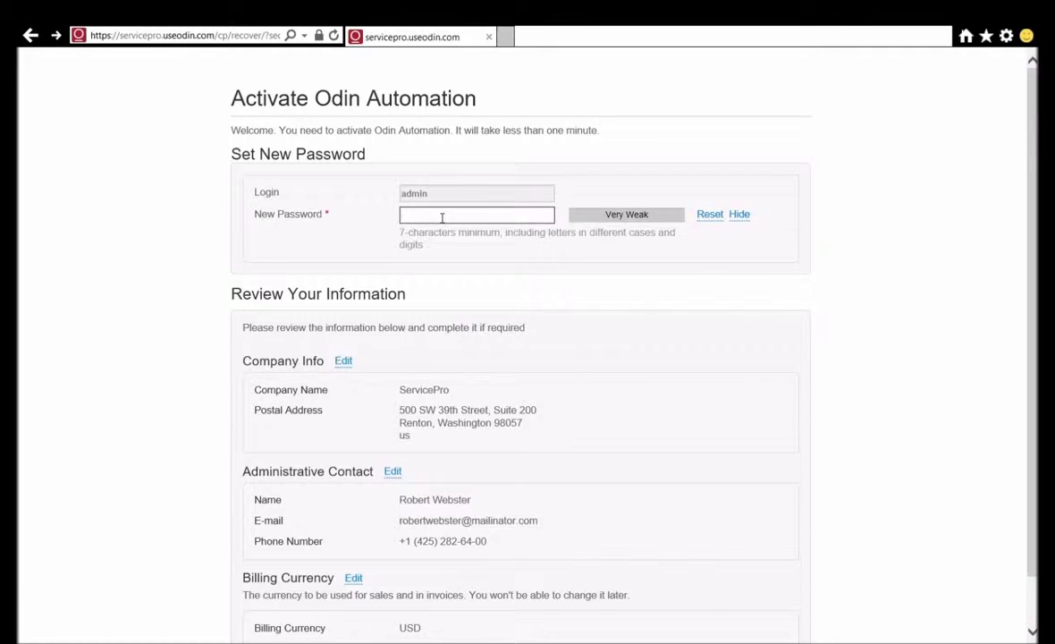
pyautogui.write('1q')
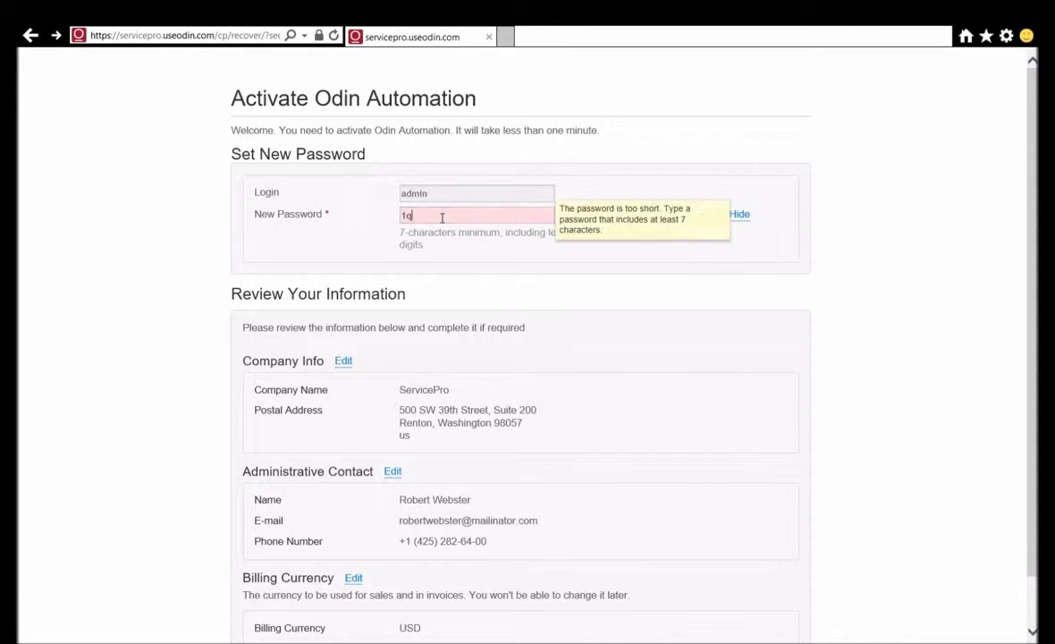
pyautogui.write('2w#E$R')
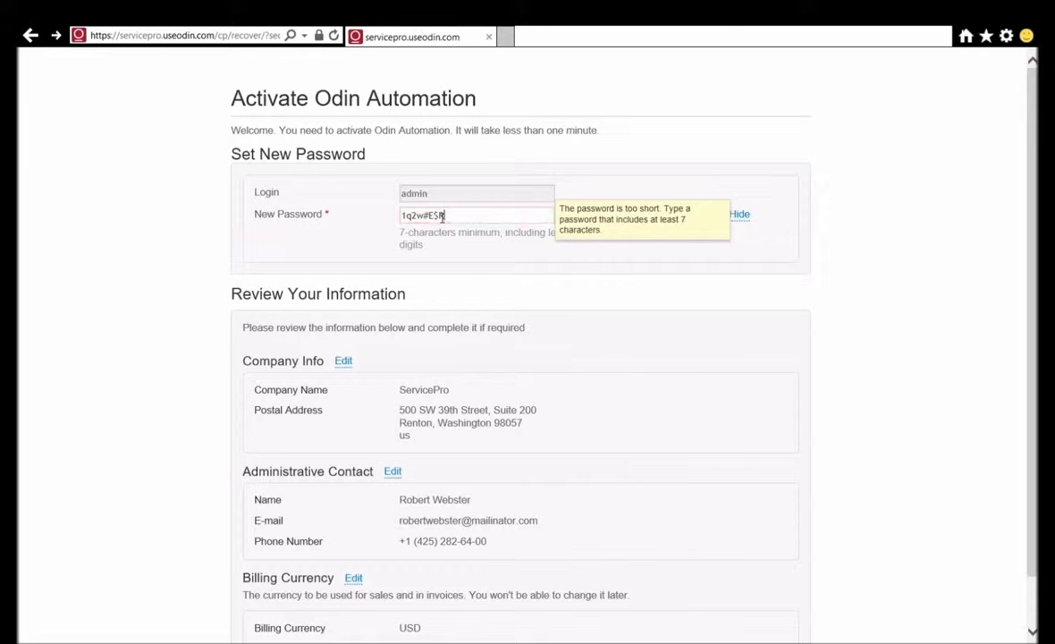
pyautogui.click(215, 265)
pyautogui.scroll(-1, 215, 264)
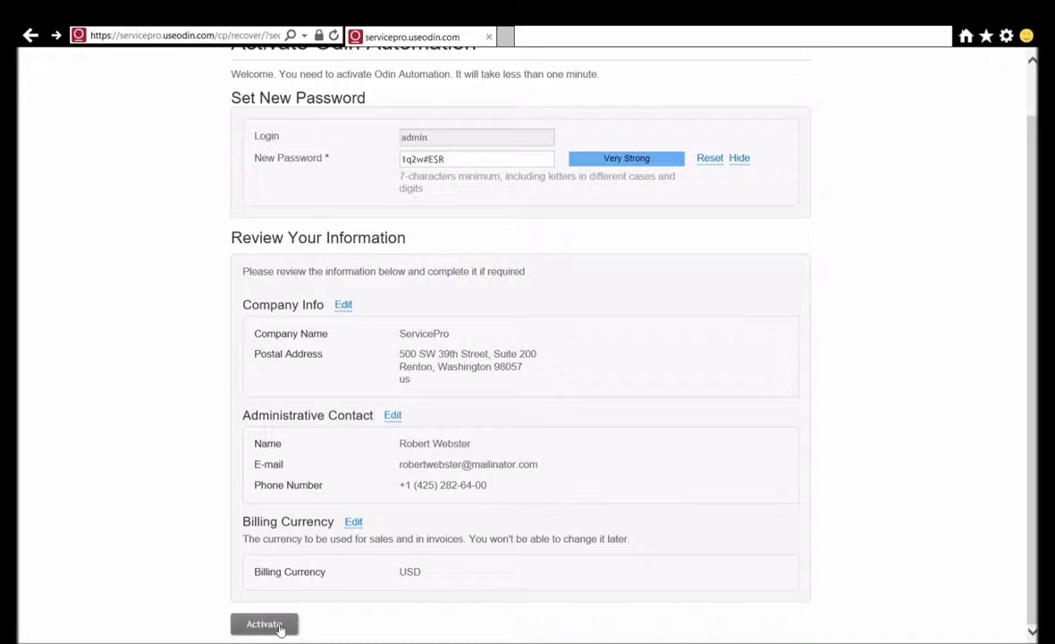
pyautogui.click(278, 626)
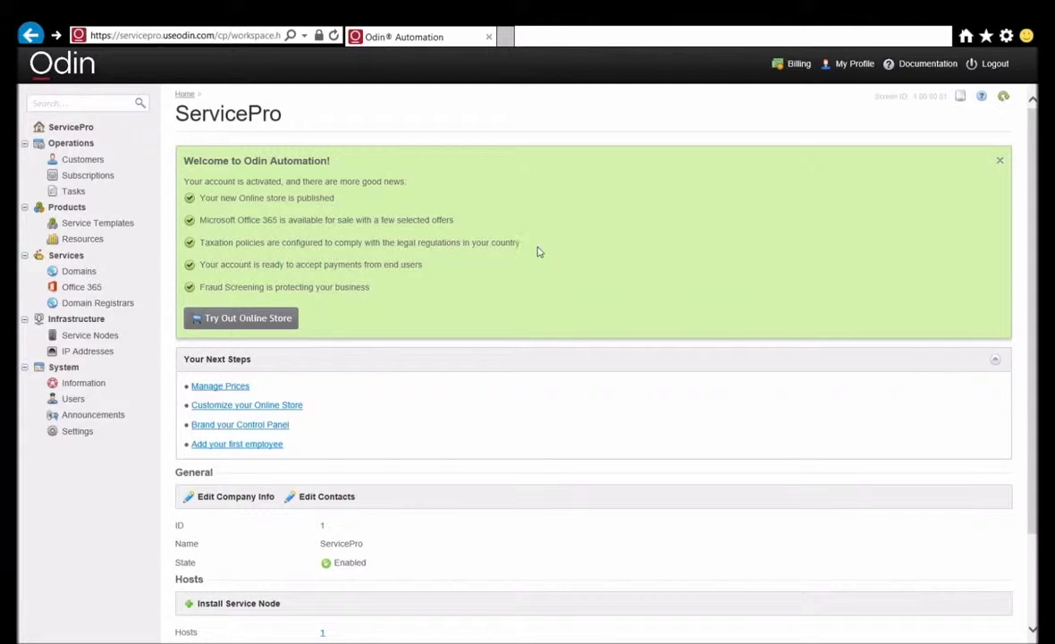
# Step: Start an order for the Office 365 Business Essentials plan in the online store
pyautogui.click(259, 320)
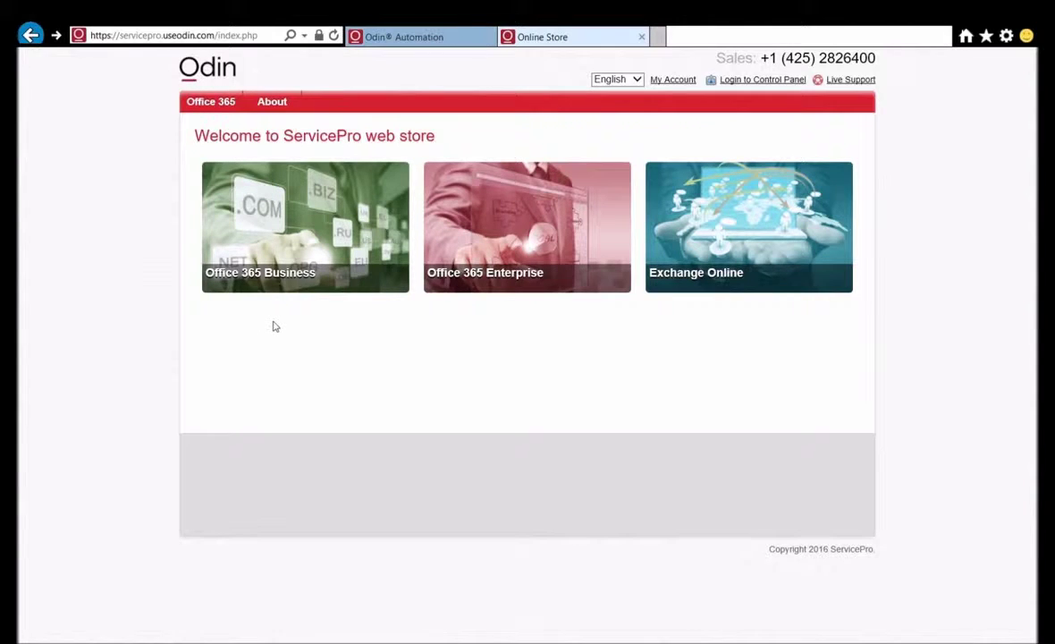
pyautogui.click(304, 218)
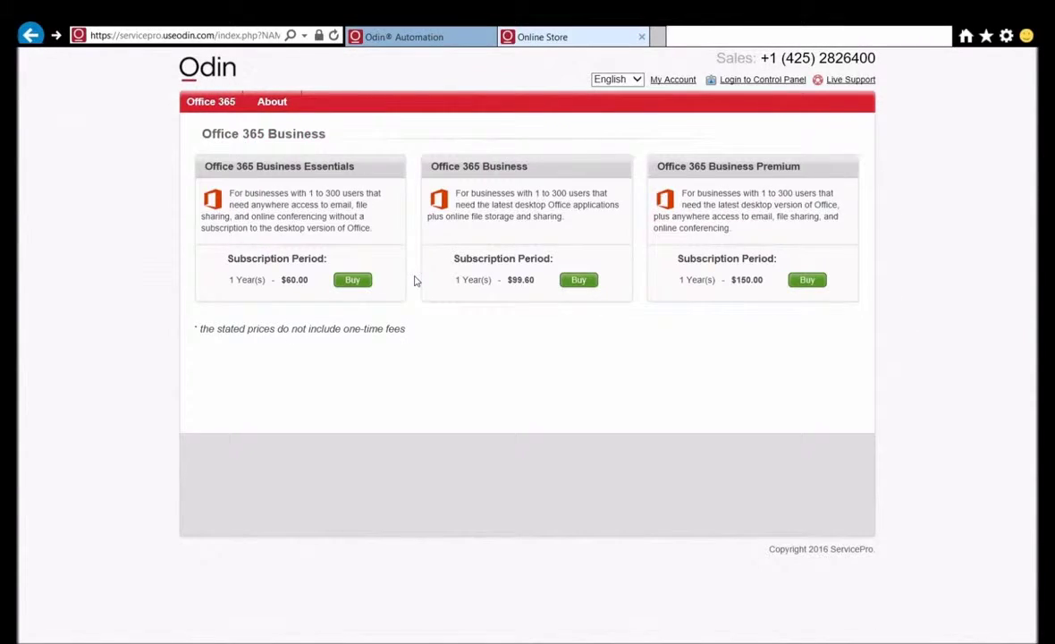
pyautogui.click(354, 283)
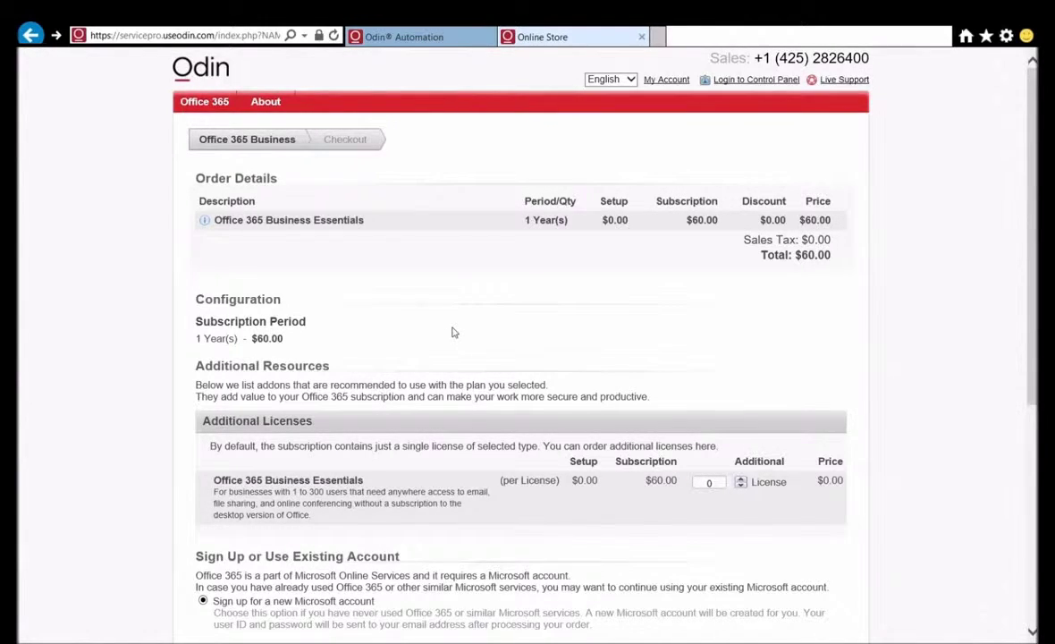
# Step: Reserve the available subdomain 'smallstore' and continue to checkout
pyautogui.scroll(-3, 452, 332)
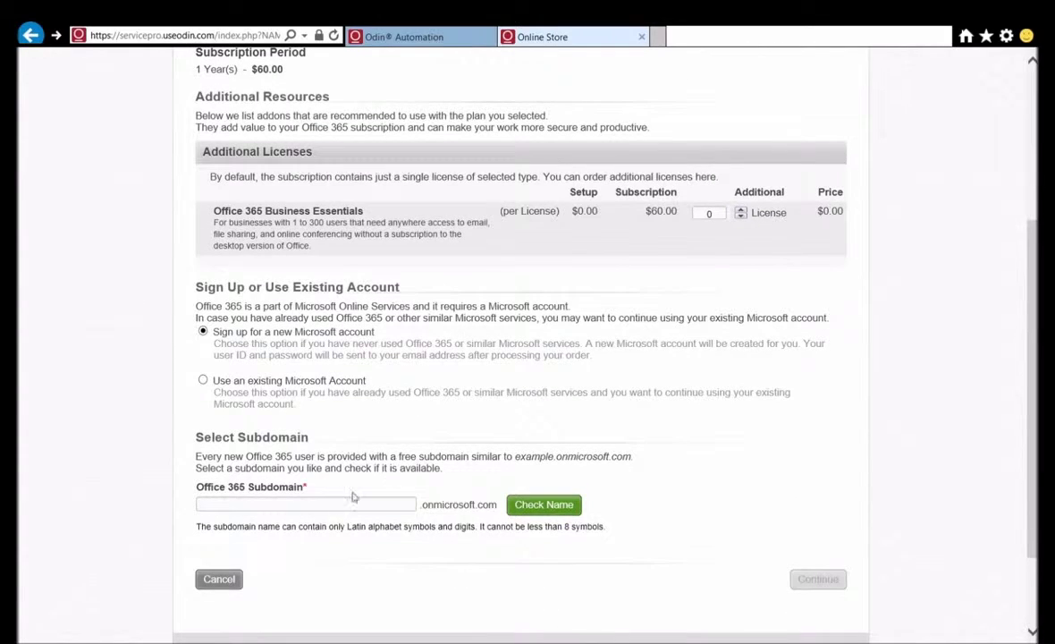
pyautogui.click(343, 504)
pyautogui.write('smallstore')
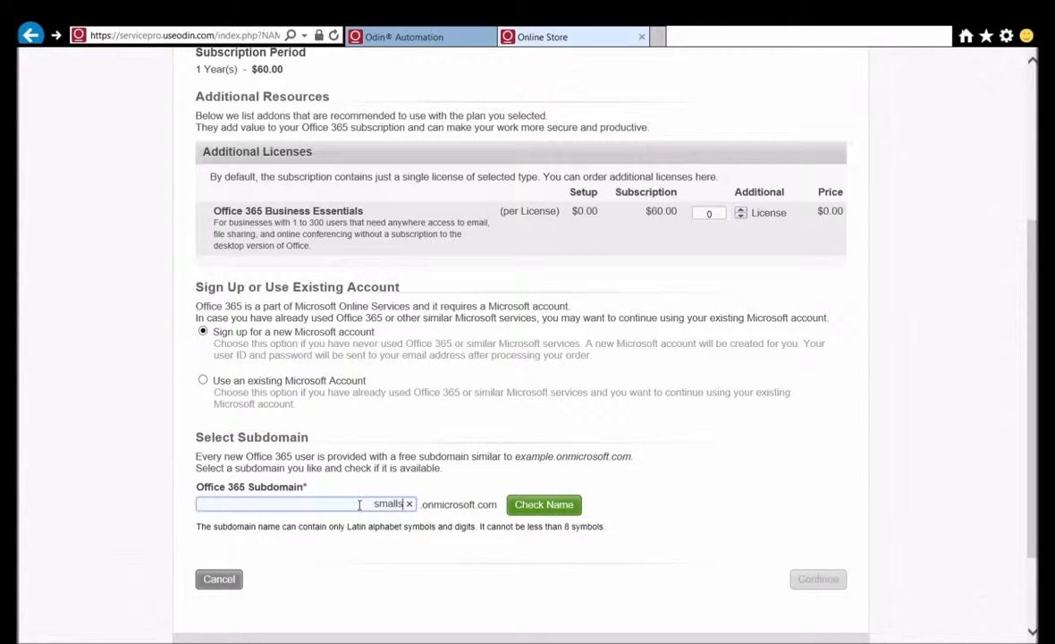
pyautogui.click(544, 505)
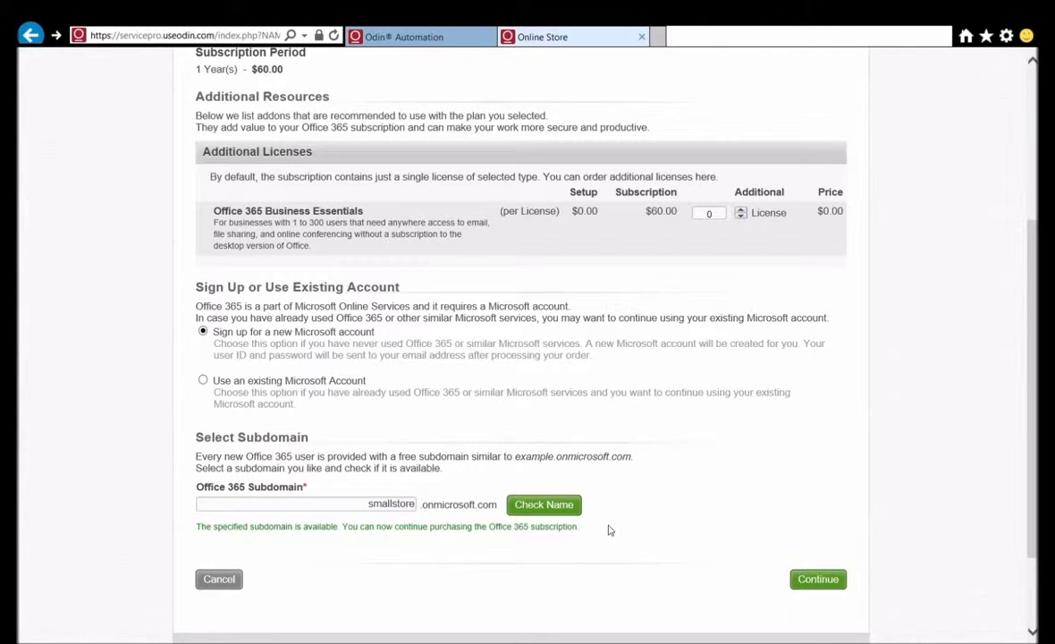
pyautogui.click(820, 579)
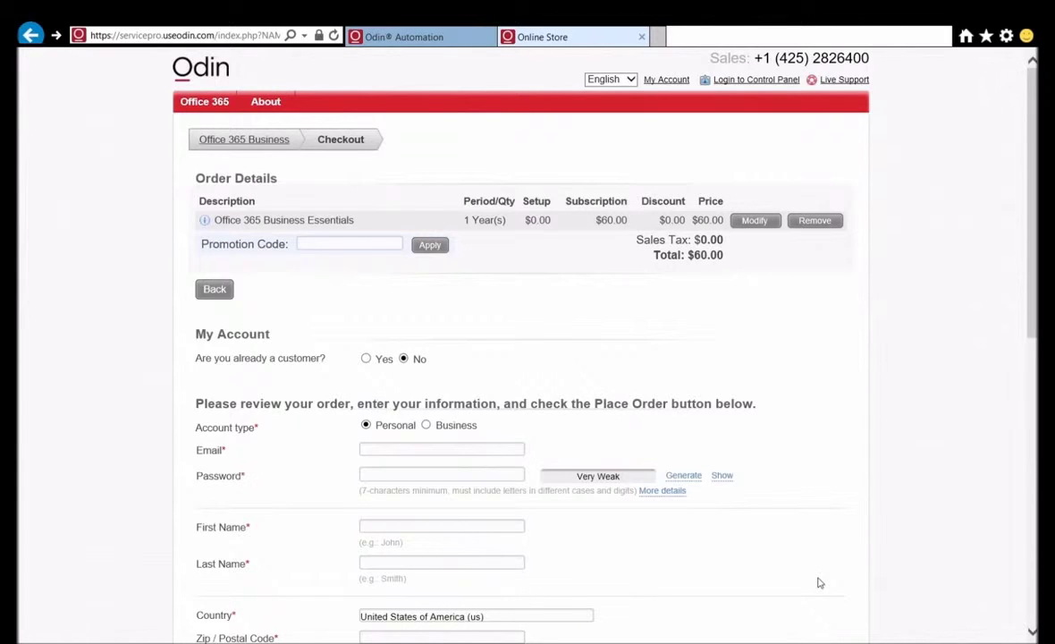
# Step: Enter the customer's e-mail address and account password
pyautogui.click(422, 450)
pyautogui.write('Samantha')
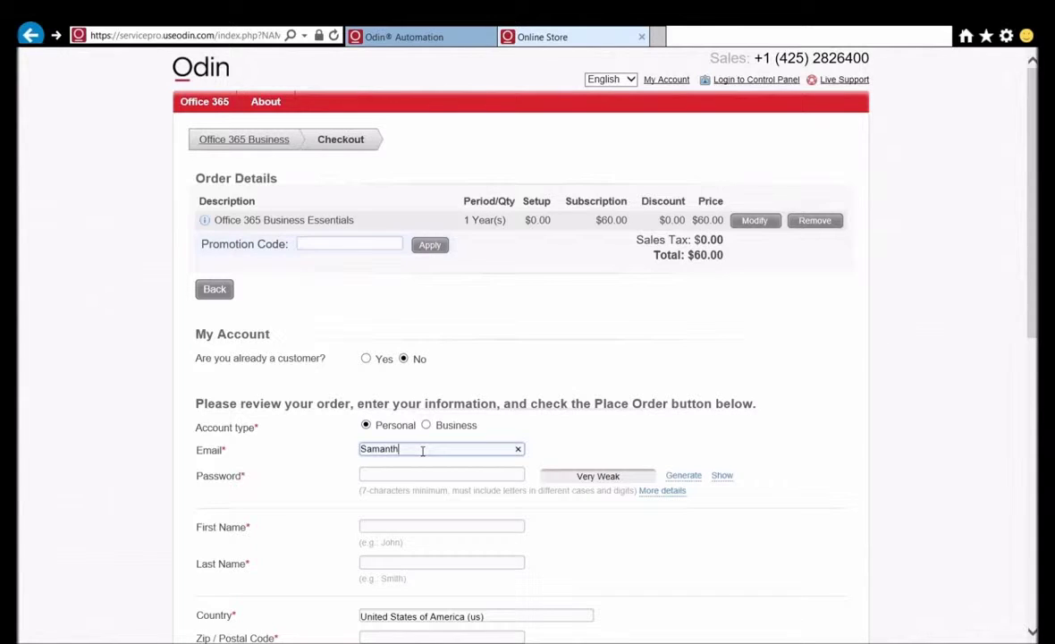
pyautogui.press('Tab')
pyautogui.write('••')
pyautogui.press('BackSpace')
pyautogui.press('BackSpace')
pyautogui.hotkey('shift', 'Tab')
pyautogui.press('Tab')
pyautogui.write('•••••••••')
# Step: Fill in the customer's first and last name, postal code and street address
pyautogui.click(419, 528)
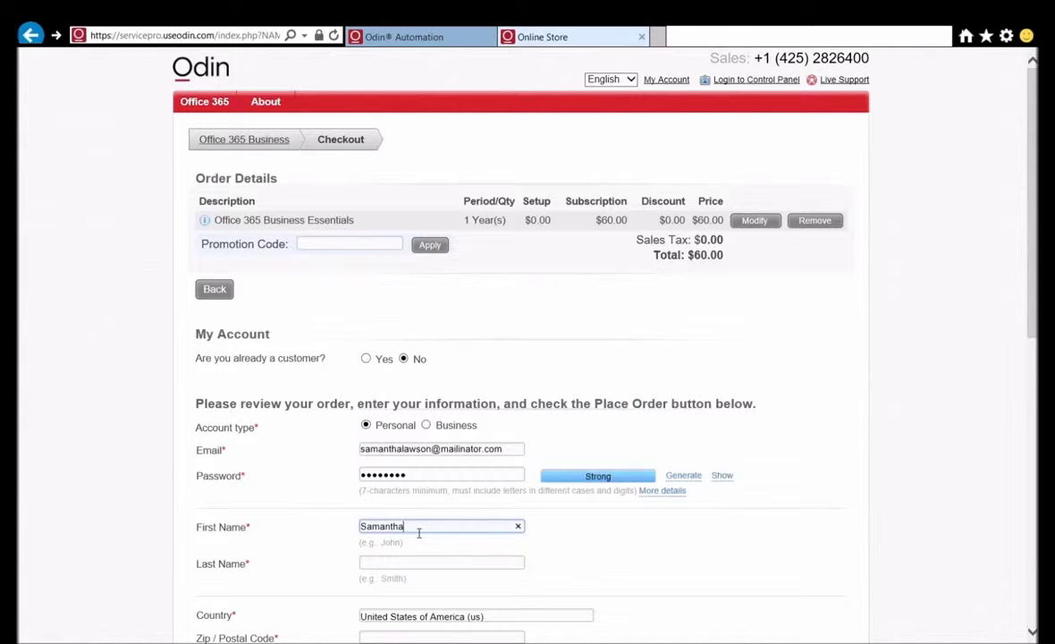
pyautogui.press('Tab')
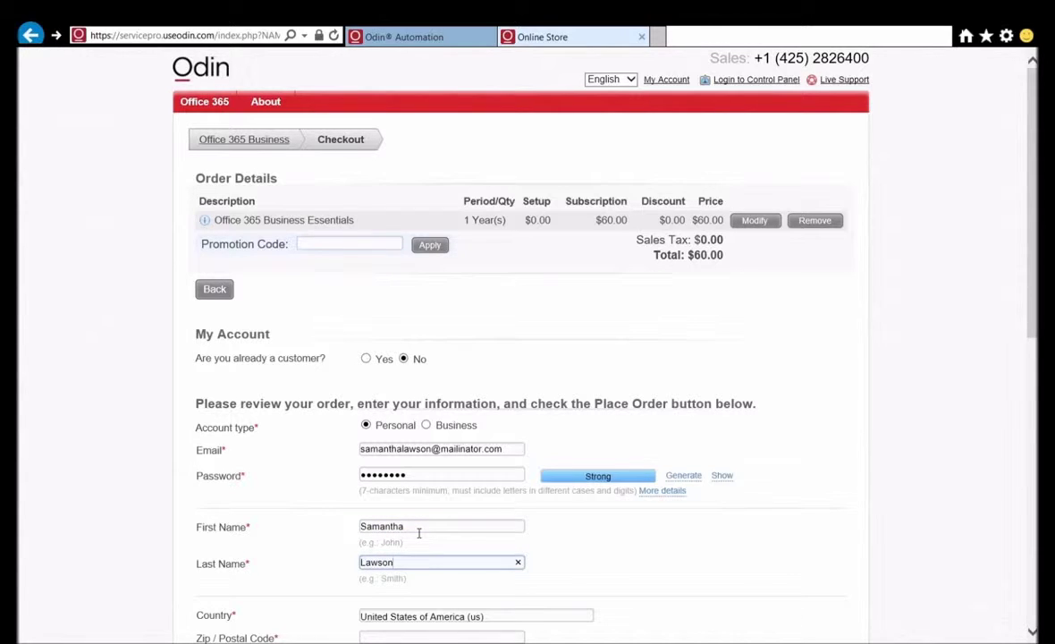
pyautogui.scroll(-2, 426, 482)
pyautogui.click(416, 462)
pyautogui.write('37201')
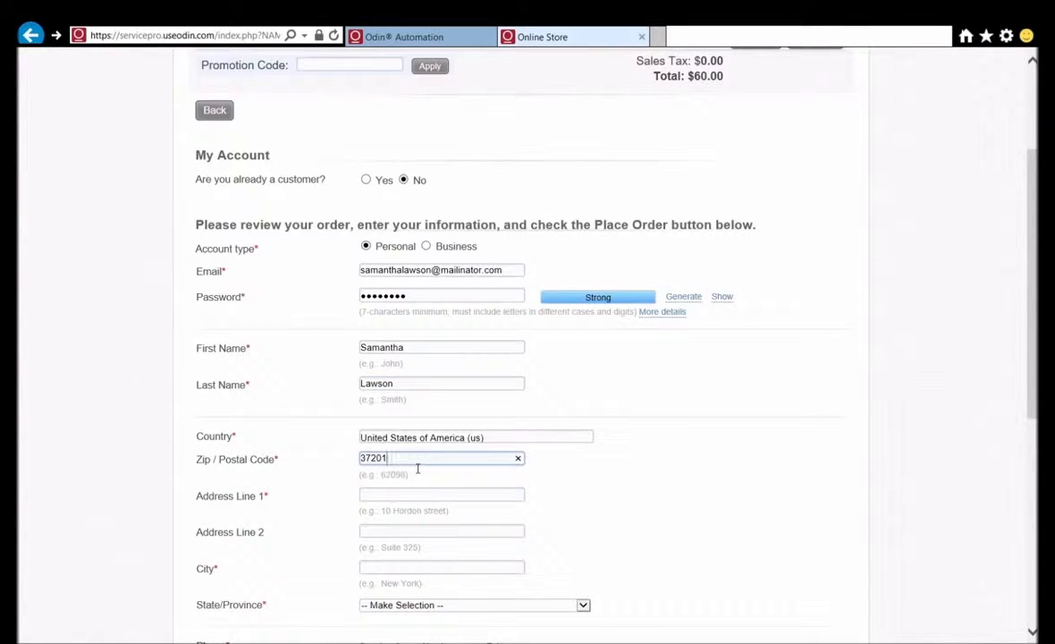
pyautogui.press('Tab')
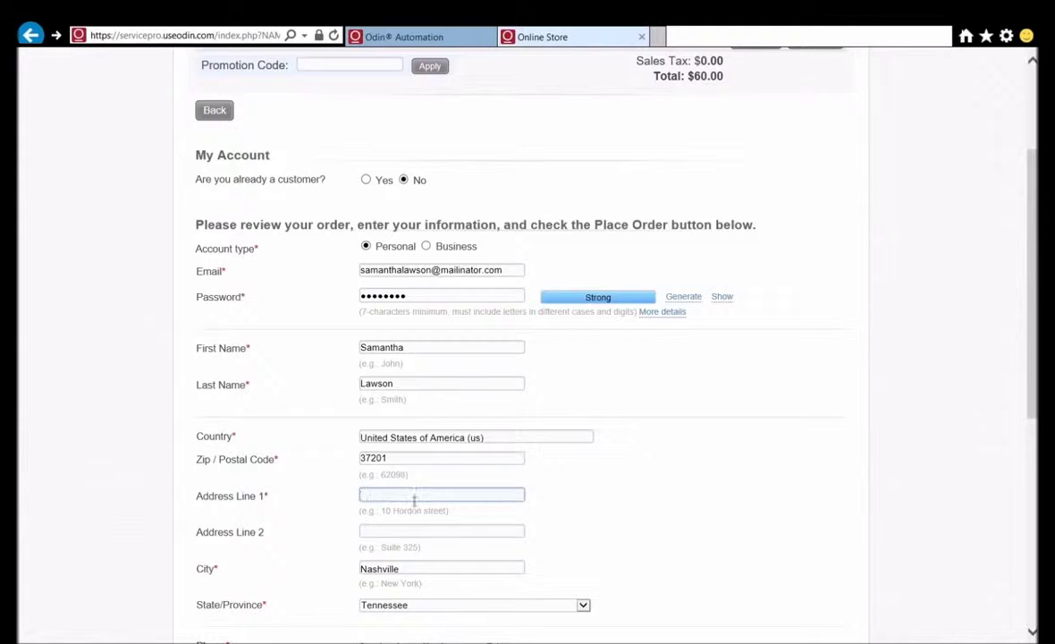
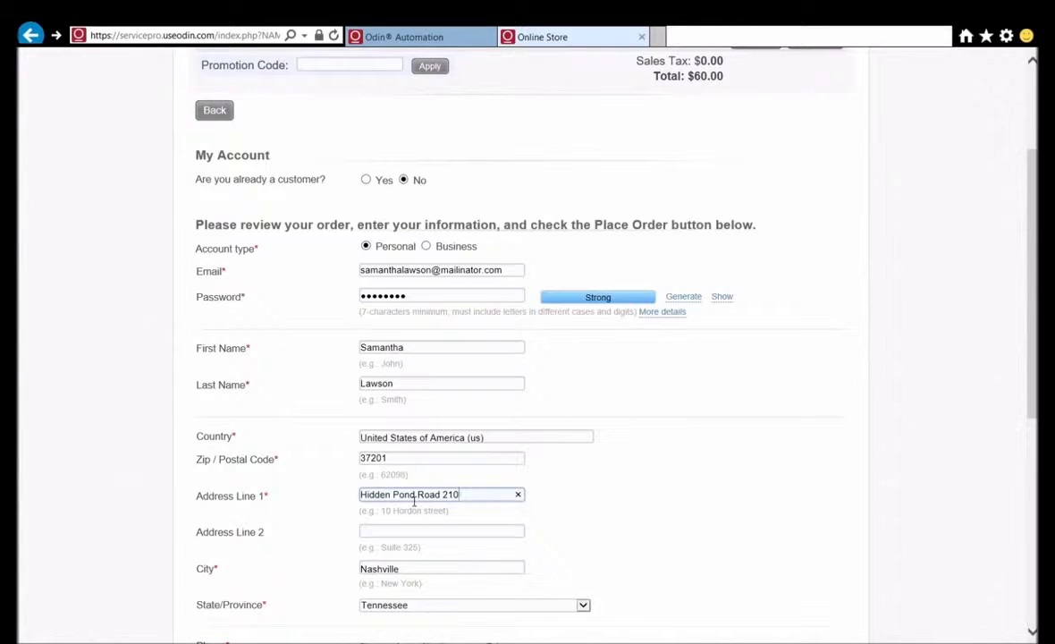
# Step: Enter the customer's phone area code and number, and accept the terms of service
pyautogui.scroll(-2, 414, 503)
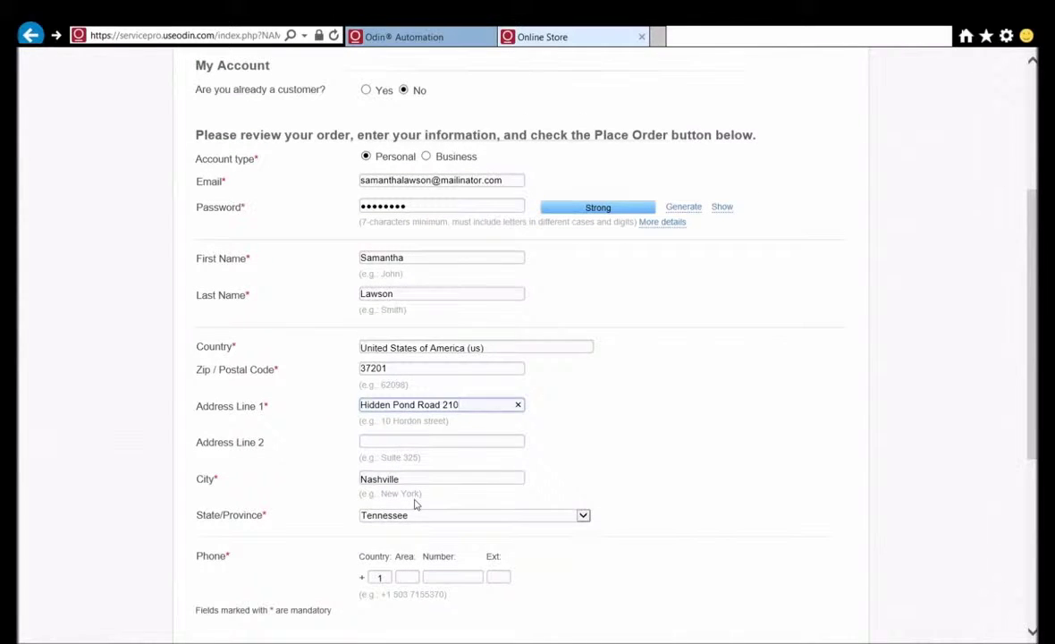
pyautogui.scroll(-2, 424, 490)
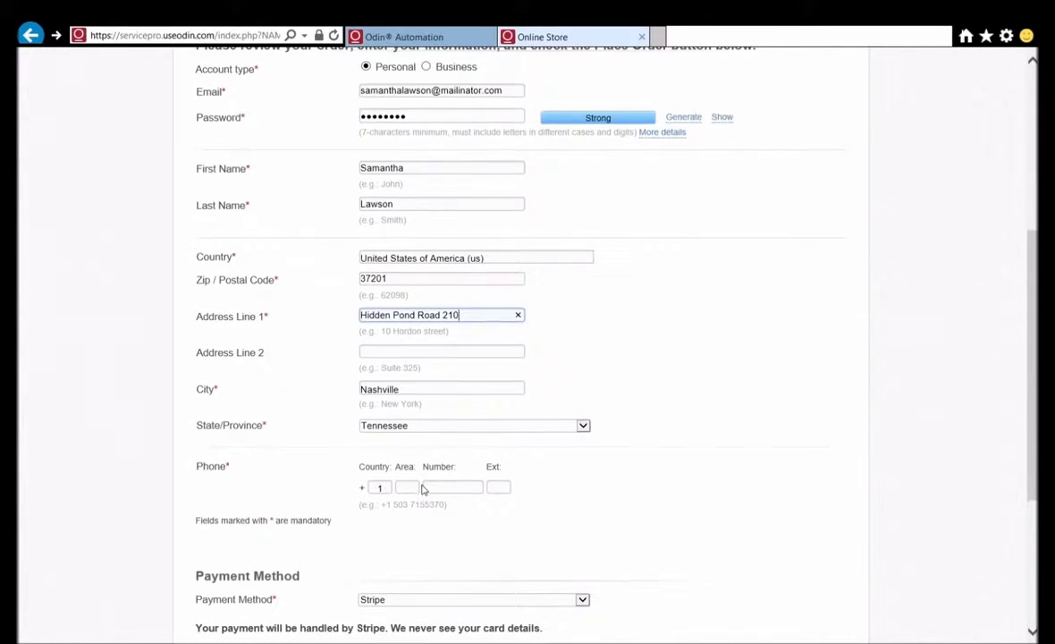
pyautogui.click(413, 487)
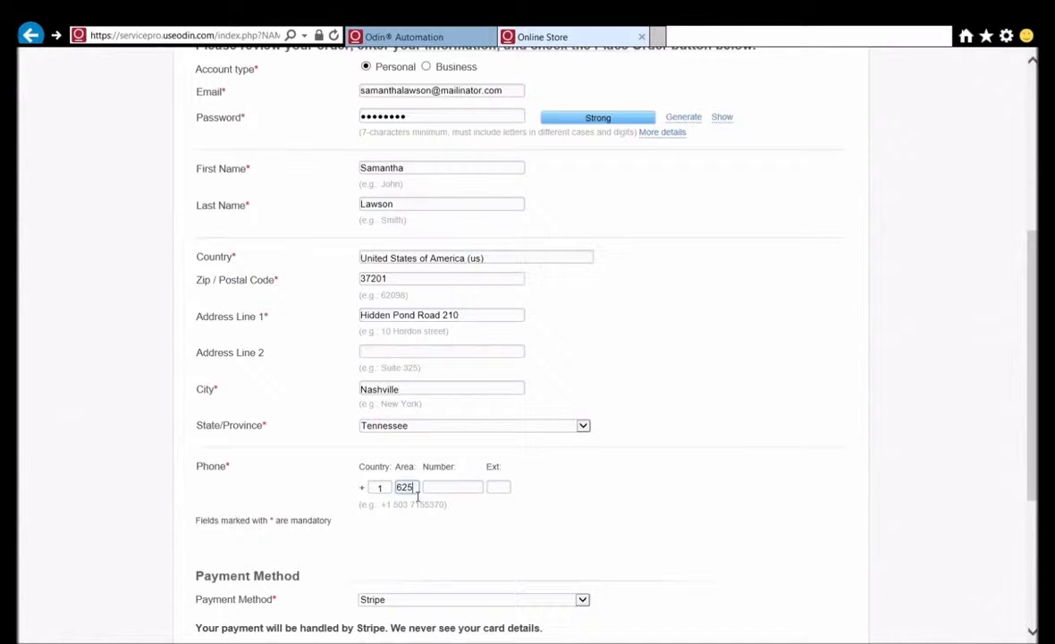
pyautogui.press('Tab')
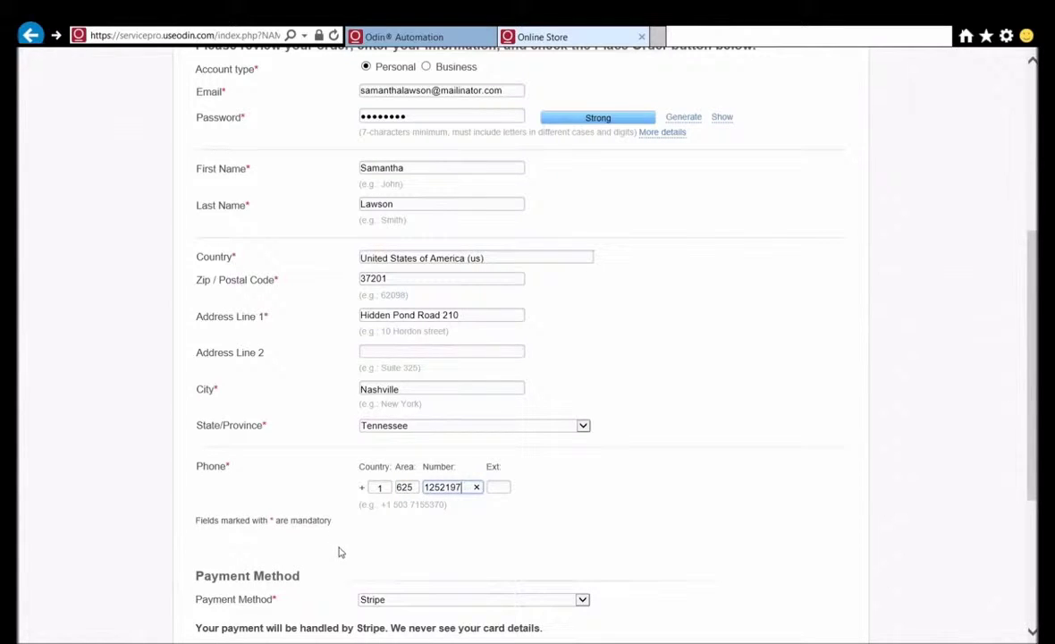
pyautogui.scroll(-5, 256, 486)
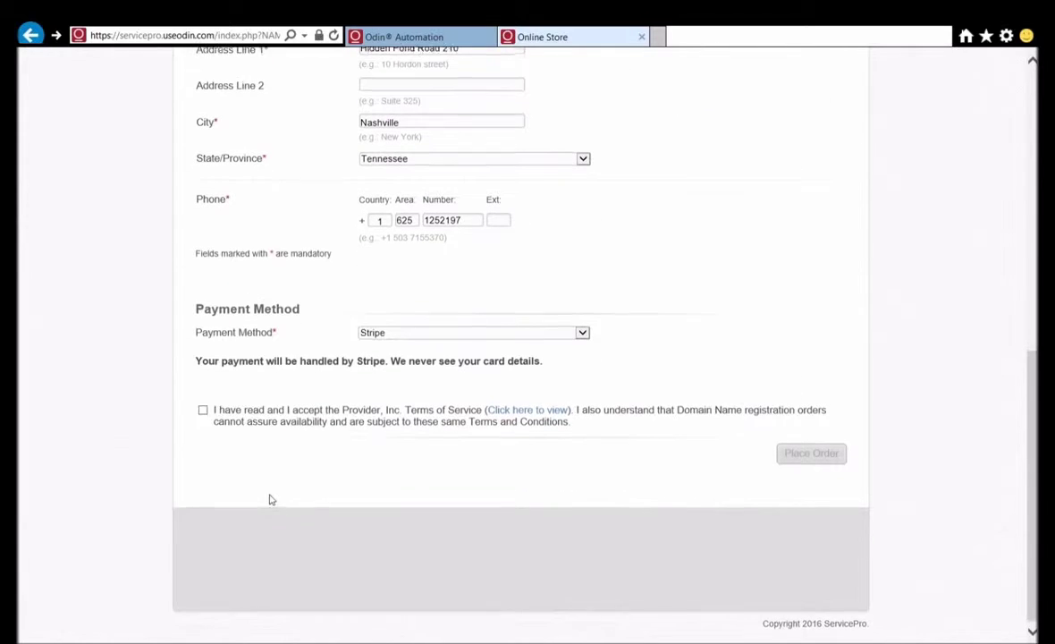
pyautogui.click(202, 409)
# Step: Place the order and pay $60.00 with the test card's number, expiry date and CVC
pyautogui.click(826, 455)
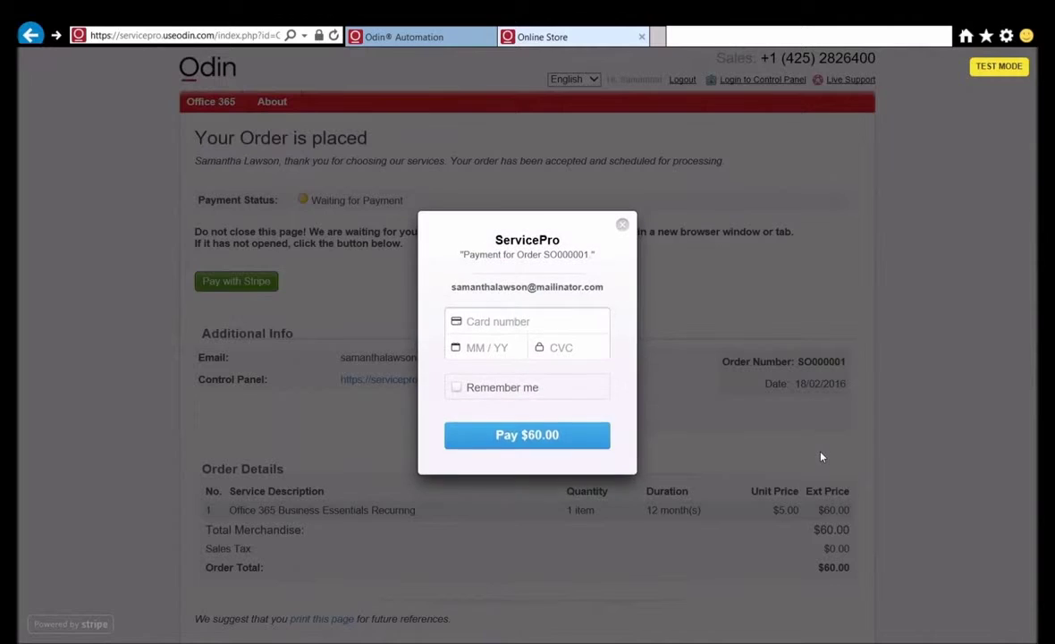
pyautogui.click(521, 324)
pyautogui.write('4242 42')
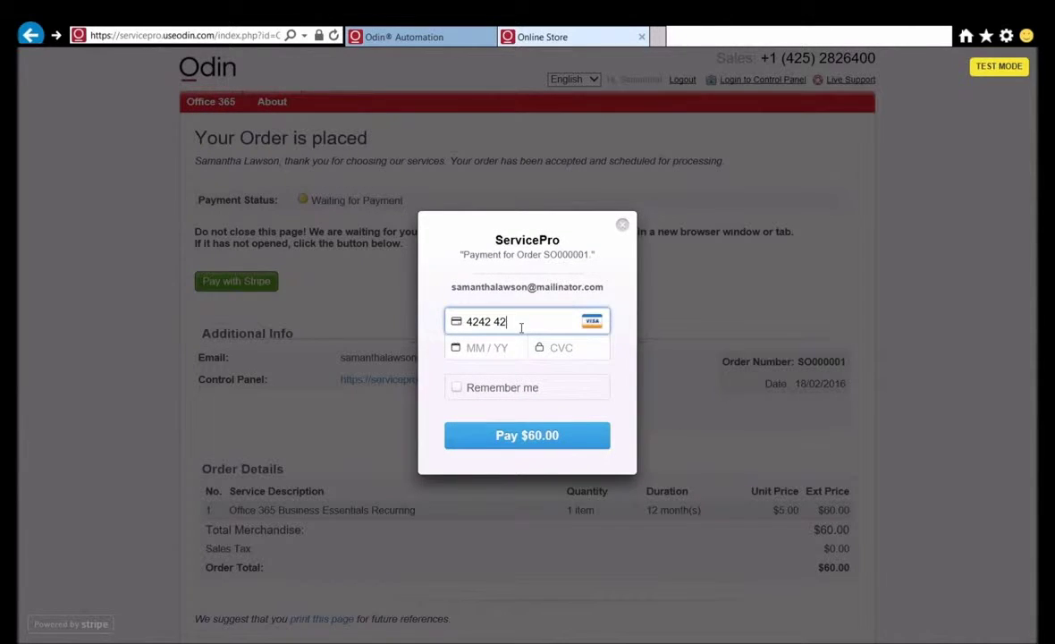
pyautogui.write('42 4242 4242')
pyautogui.click(484, 351)
pyautogui.write('12 / 16')
pyautogui.click(574, 356)
pyautogui.write('123')
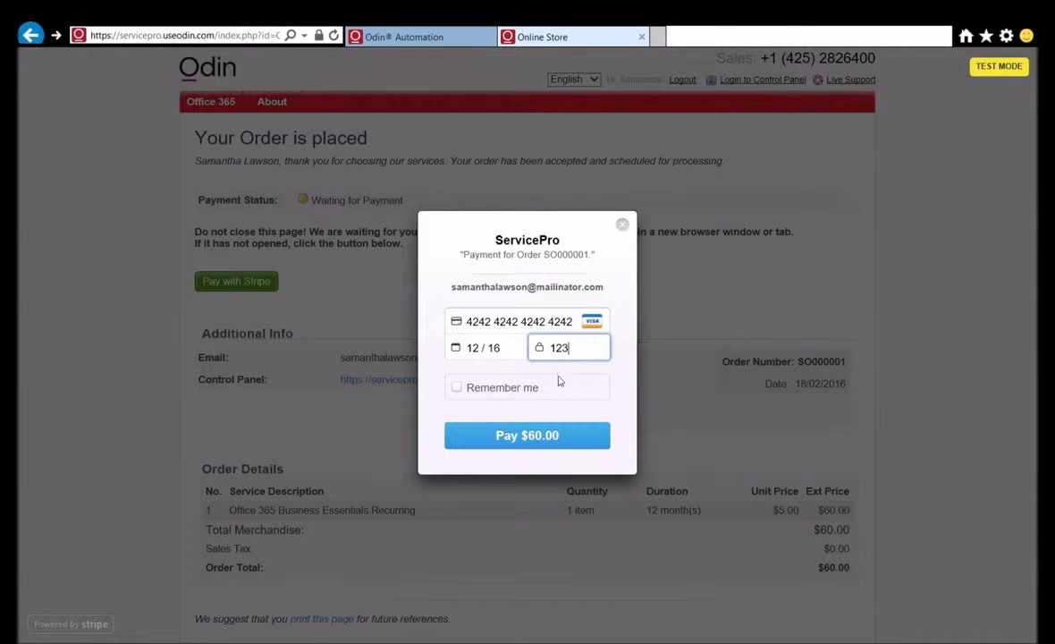
pyautogui.click(556, 438)
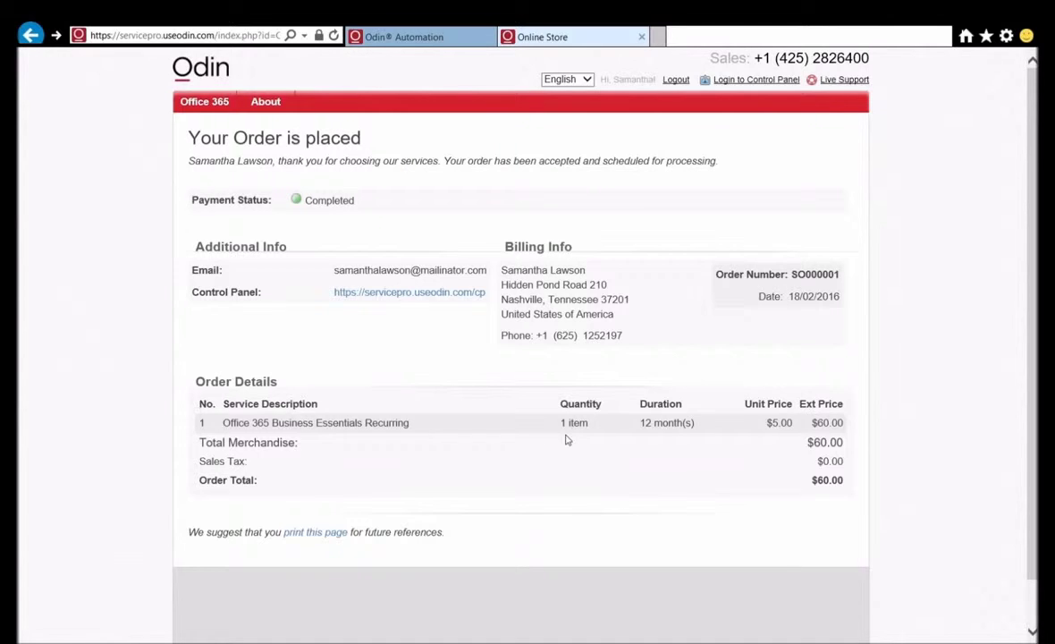
# Step: Go to the customer control panel, check the provisioning Office 365 status, then view Users
pyautogui.click(401, 294)
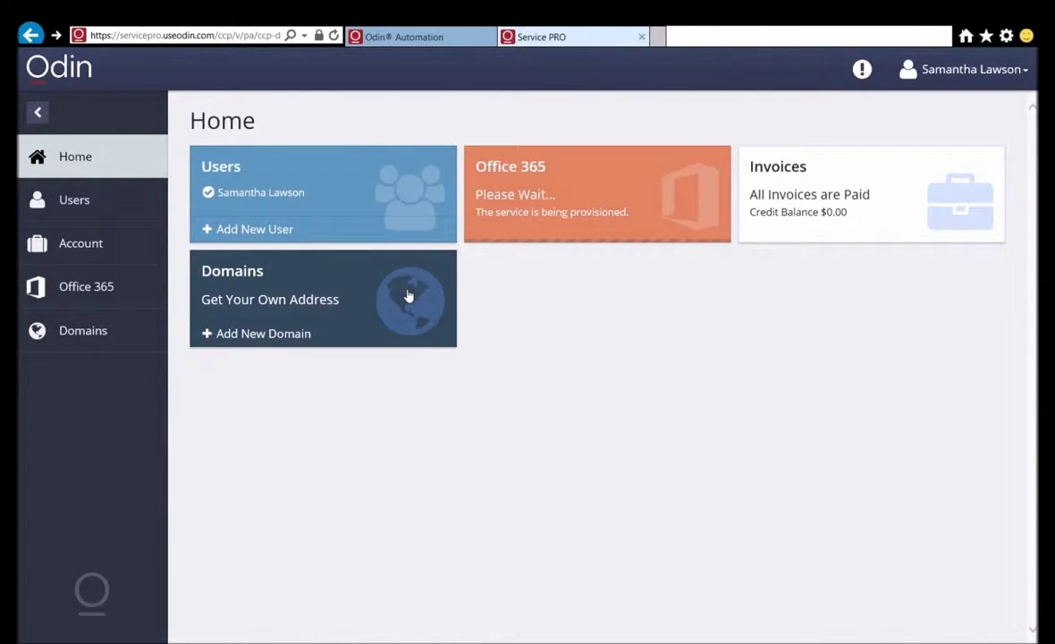
pyautogui.click(553, 202)
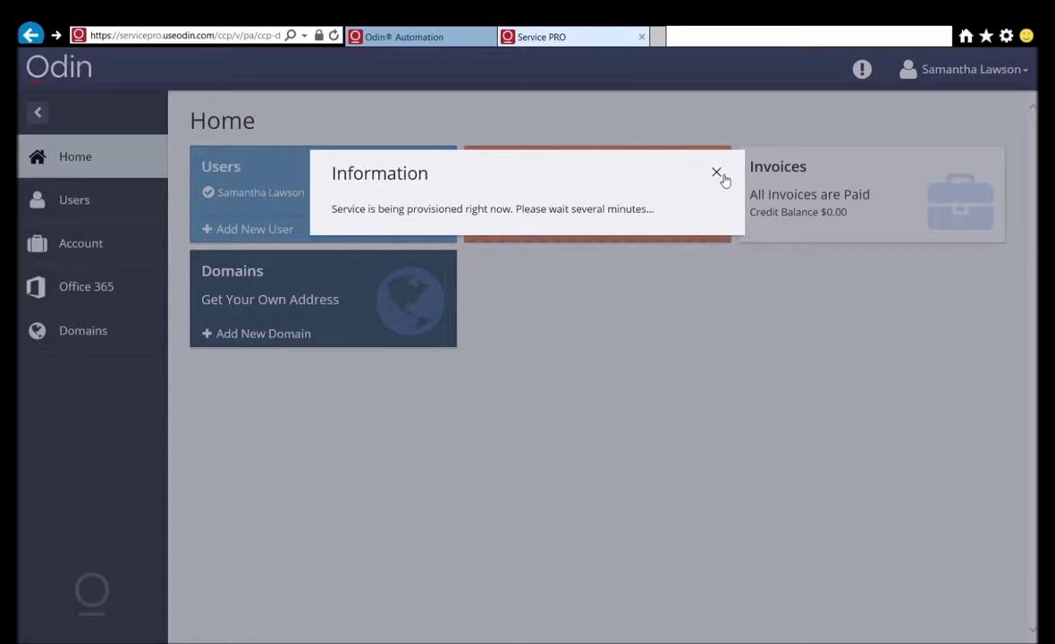
pyautogui.click(718, 173)
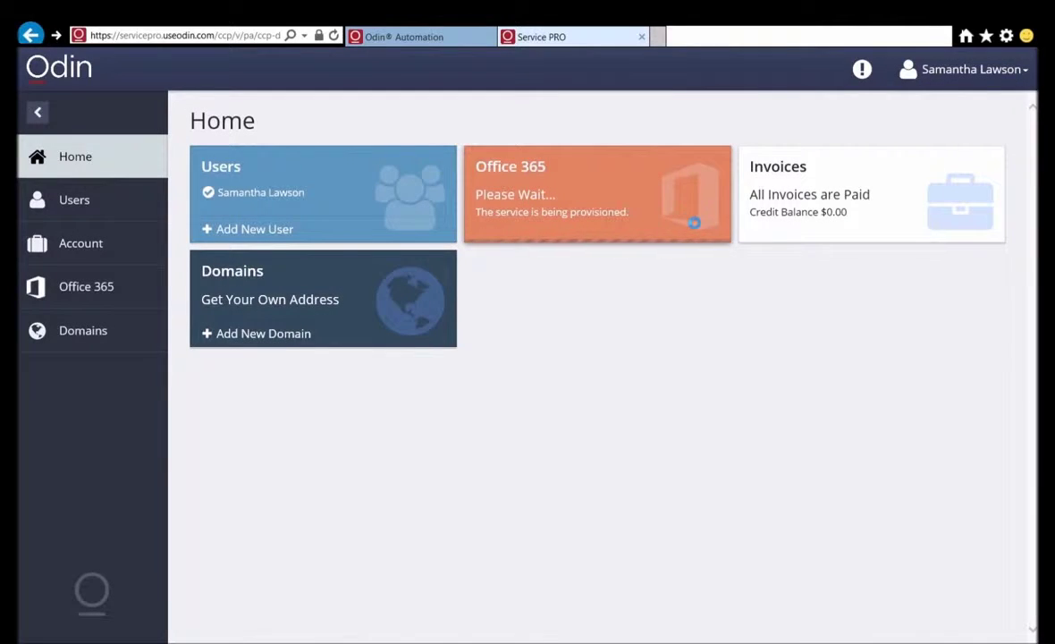
pyautogui.click(72, 200)
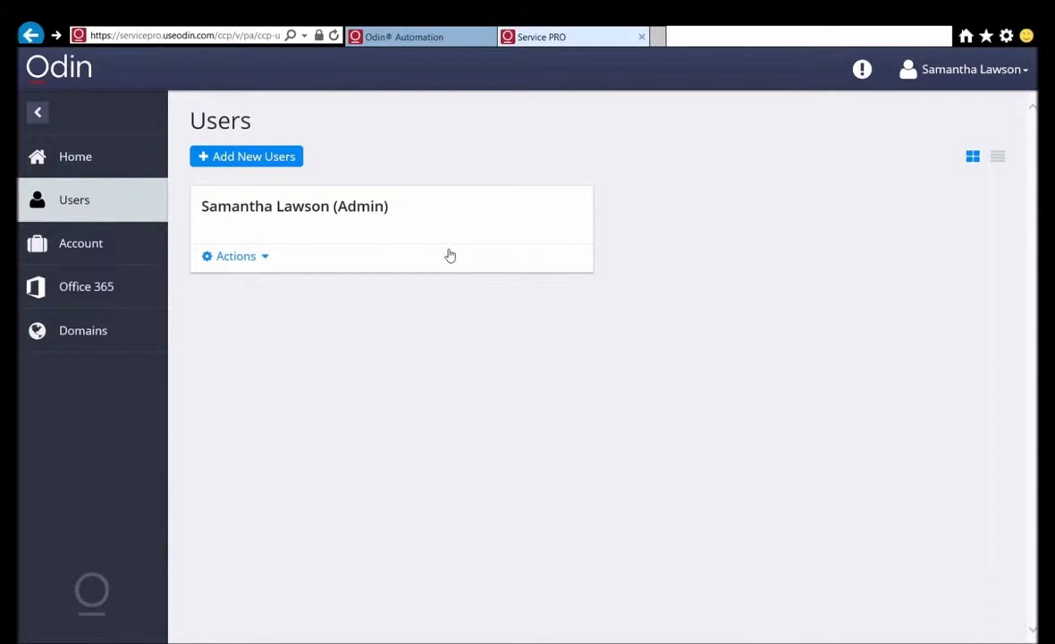
# Step: Upload a portrait image as the admin user's profile photo in User Settings
pyautogui.click(343, 204)
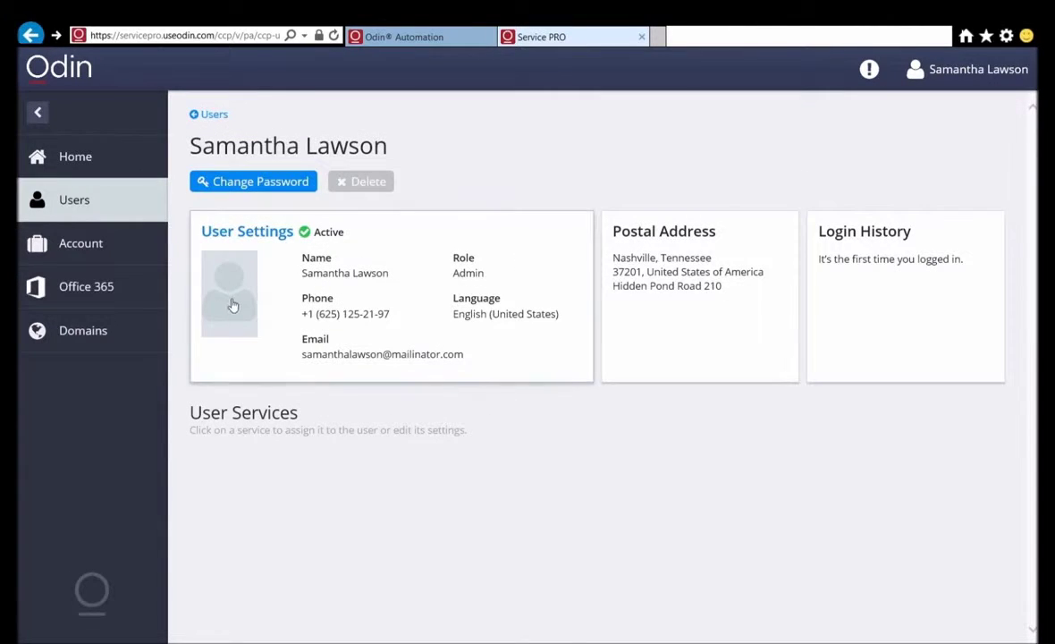
pyautogui.click(233, 304)
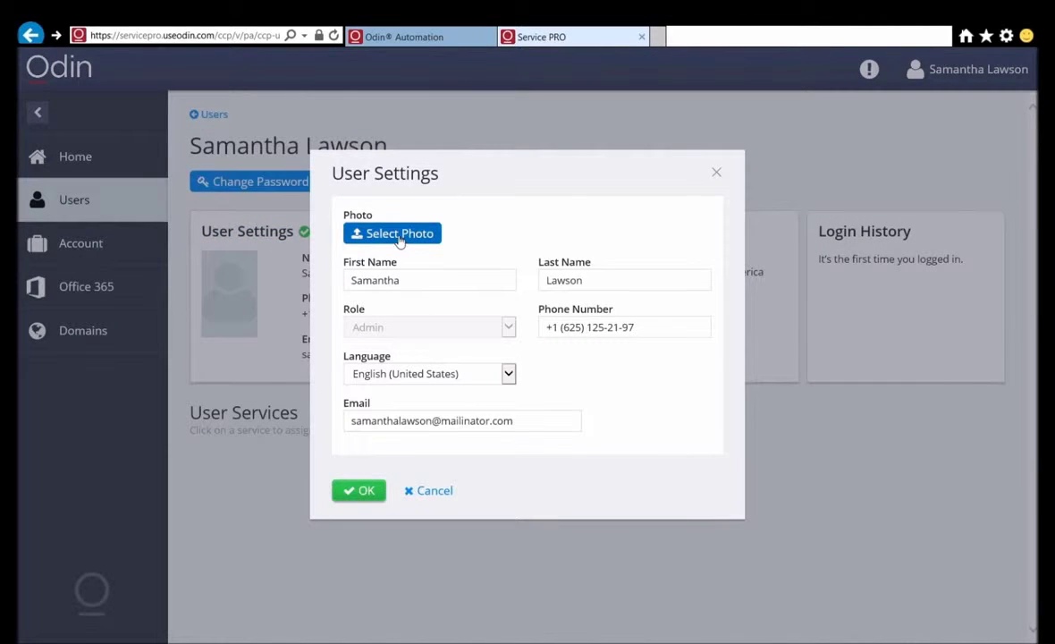
pyautogui.click(399, 241)
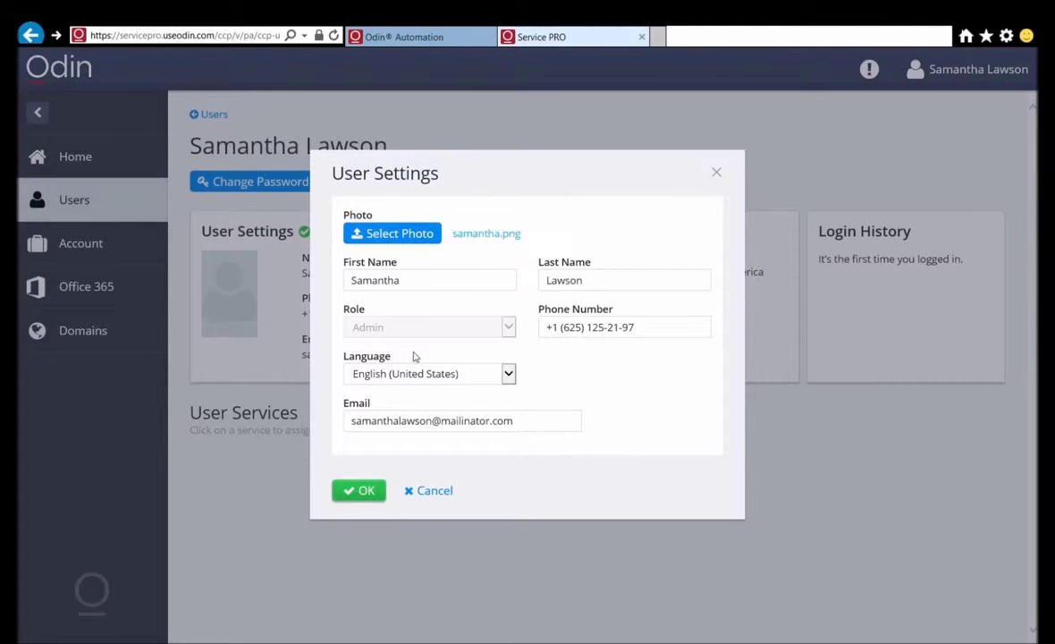
pyautogui.click(362, 492)
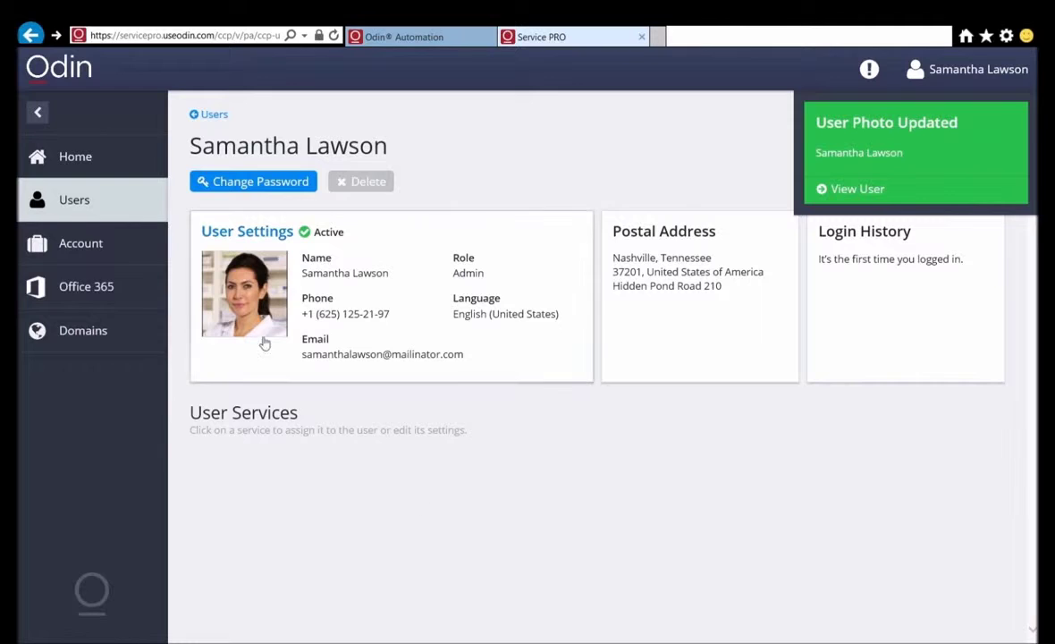
# Step: Review the pending order, subscriptions, payment methods, account profile and action log, then check Office 365
pyautogui.click(72, 255)
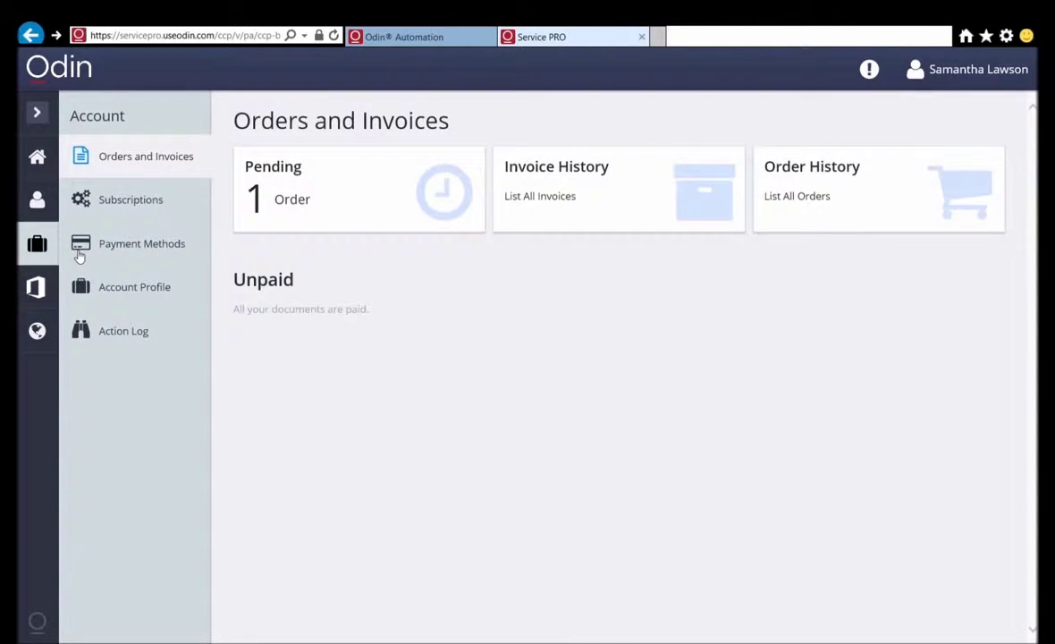
pyautogui.click(329, 201)
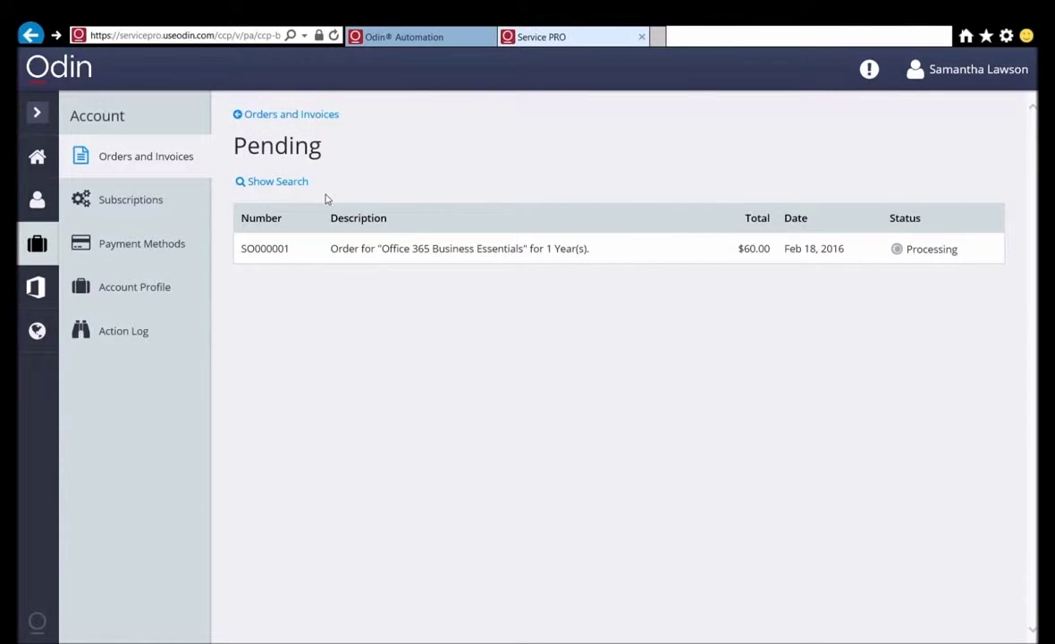
pyautogui.click(134, 200)
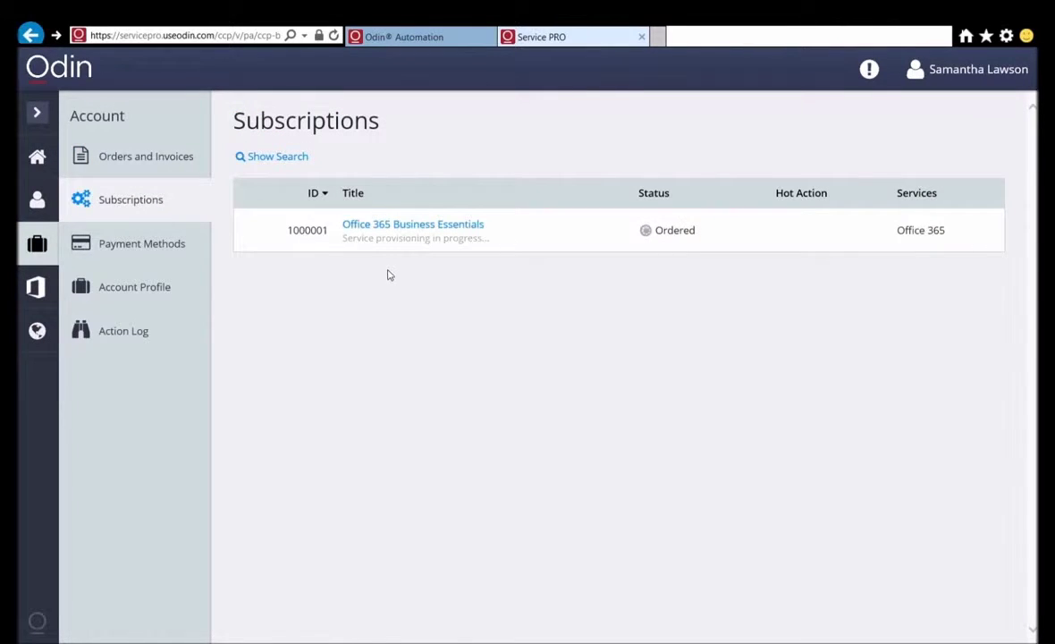
pyautogui.click(139, 255)
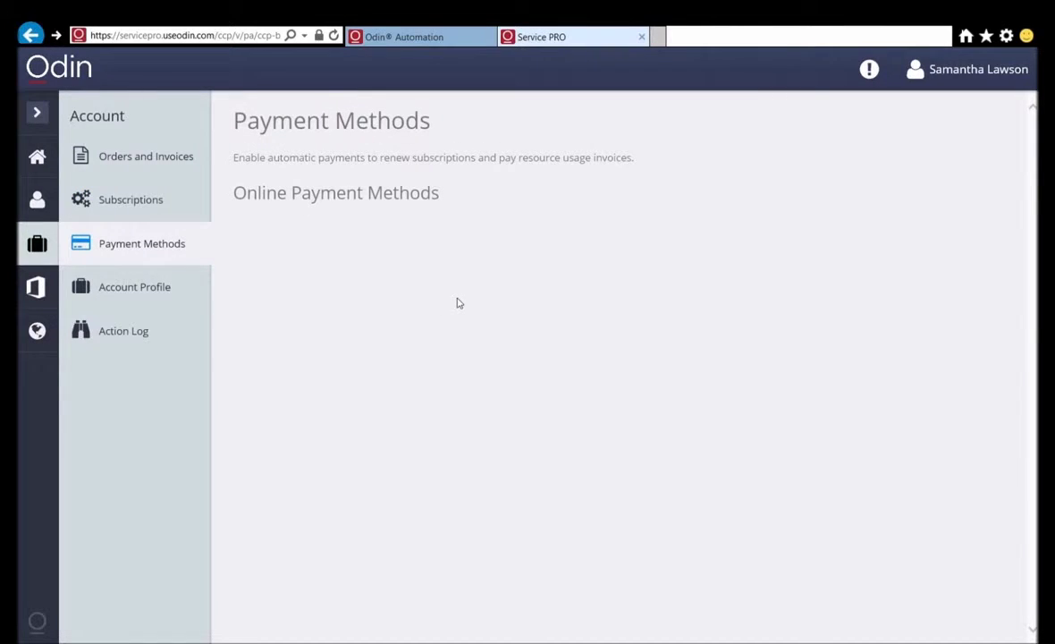
pyautogui.click(114, 295)
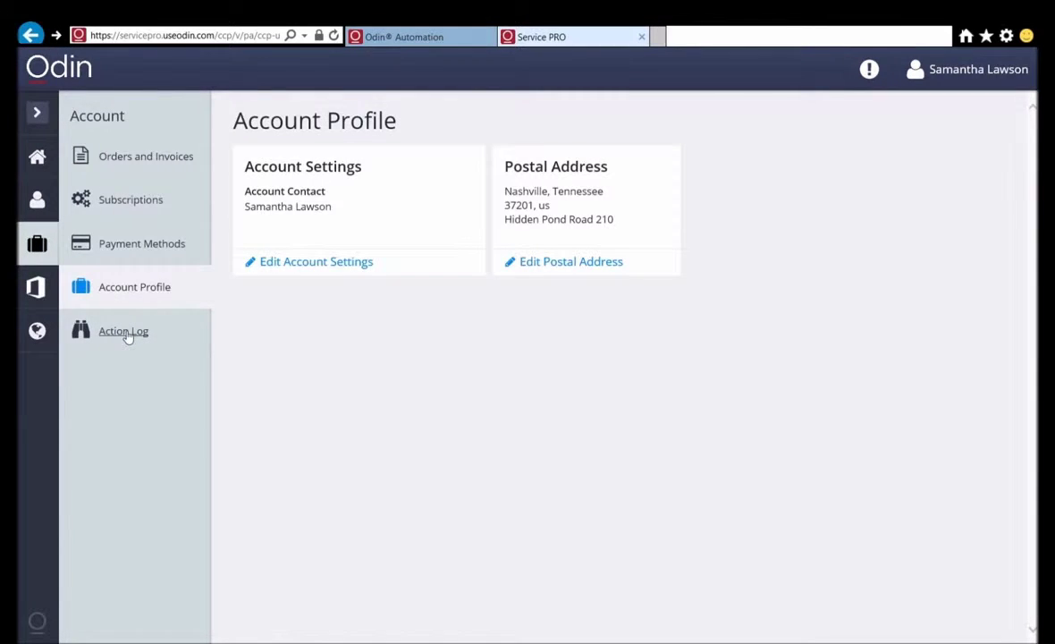
pyautogui.click(125, 332)
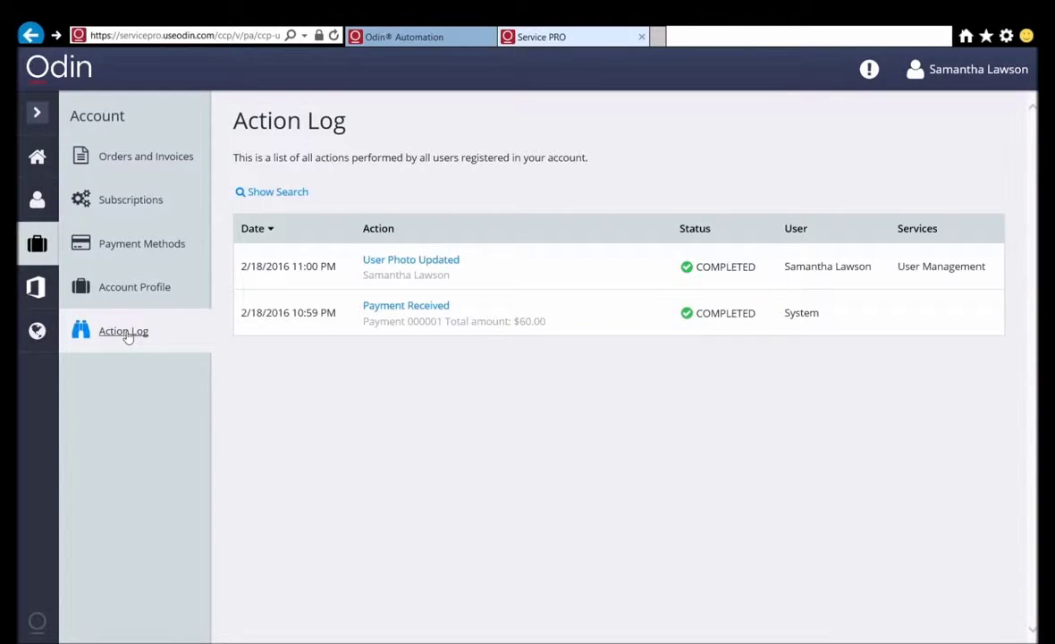
pyautogui.click(36, 292)
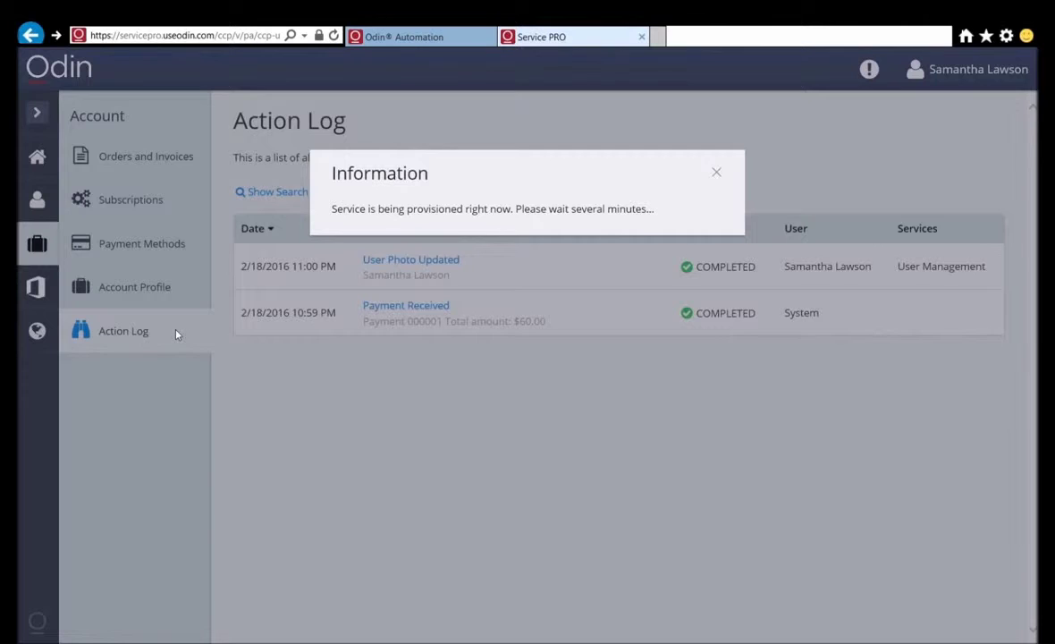
# Step: Dismiss the provisioning notice and reach the Office 365 page showing smallstore.onmicrosoft.com and 0/1 seats
pyautogui.click(716, 173)
pyautogui.click(39, 170)
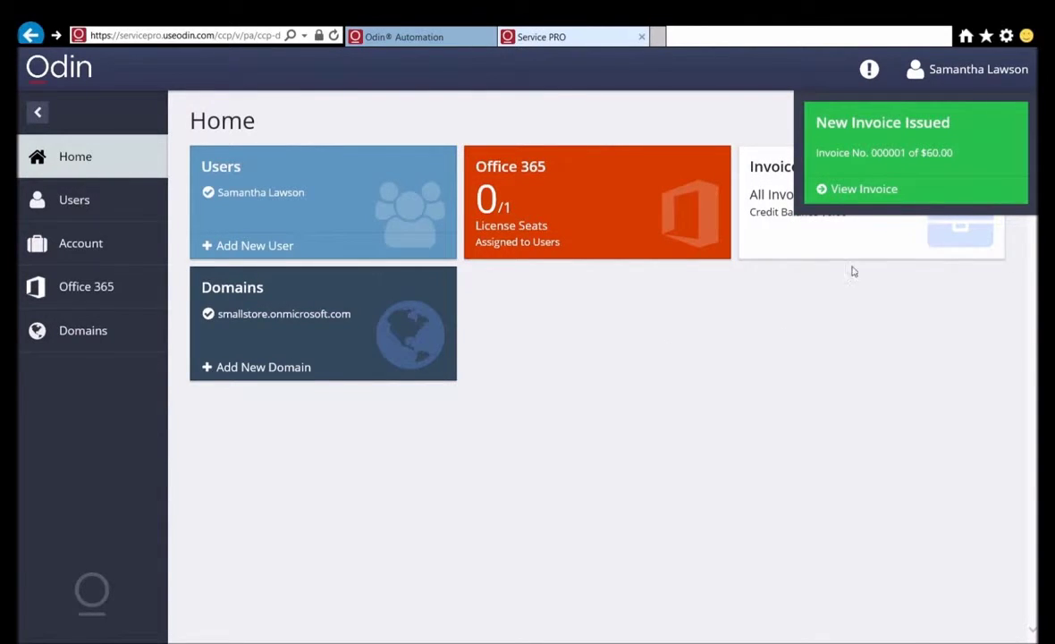
pyautogui.click(86, 285)
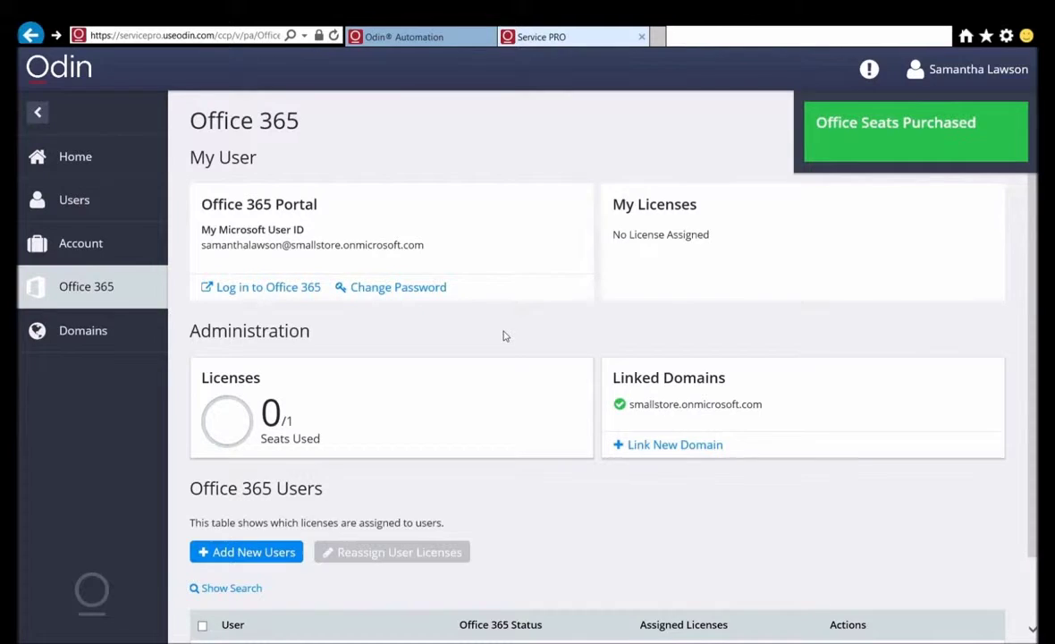
# Step: Assign the Office 365 Business Essentials licence to the admin user, using 1/1 seats
pyautogui.scroll(-2, 504, 336)
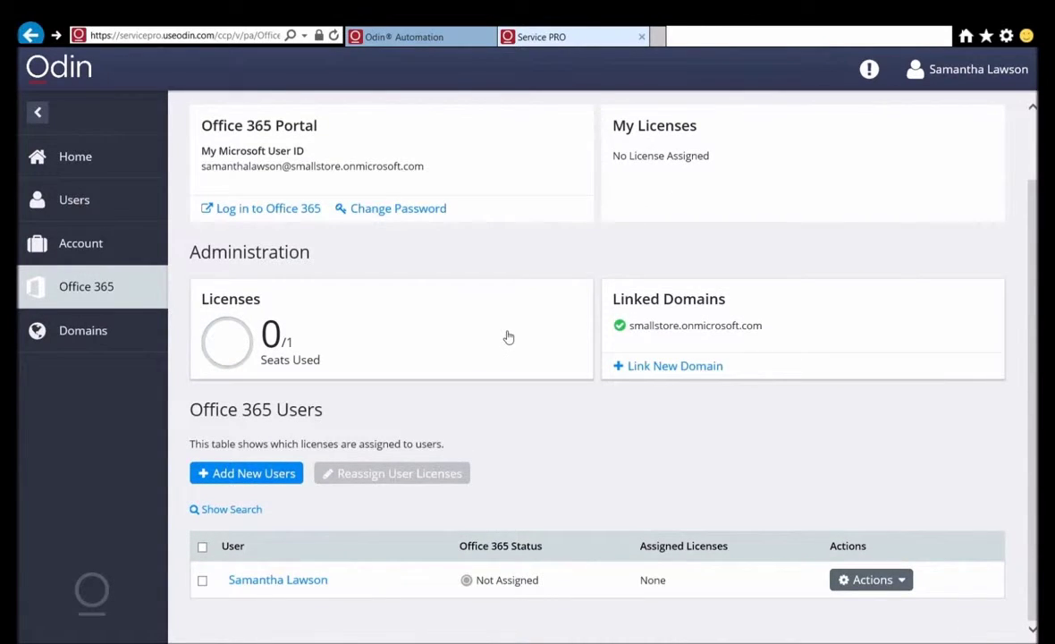
pyautogui.click(905, 580)
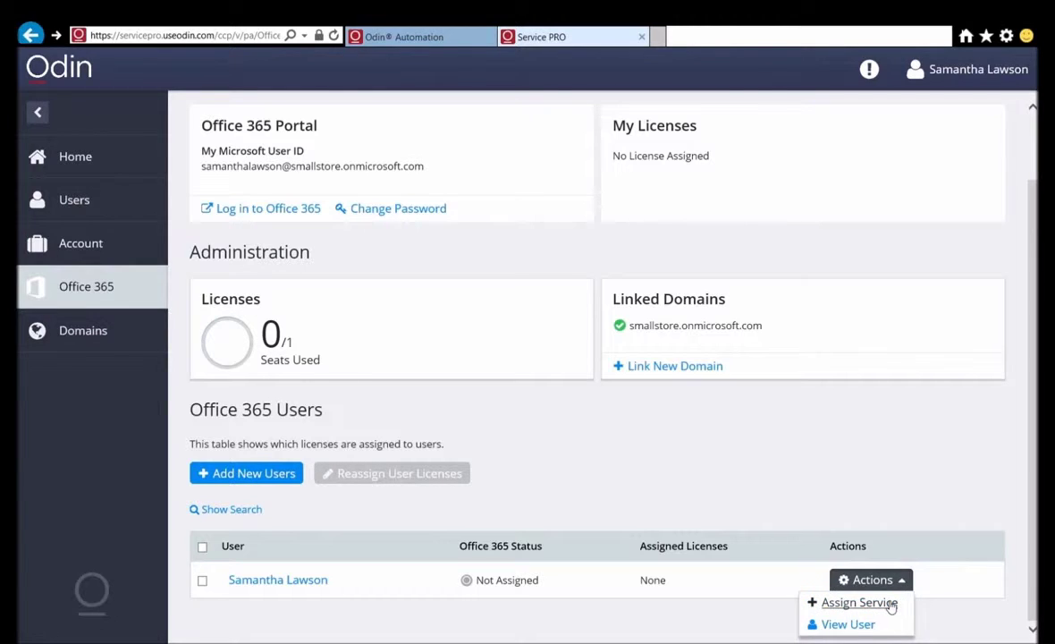
pyautogui.click(891, 605)
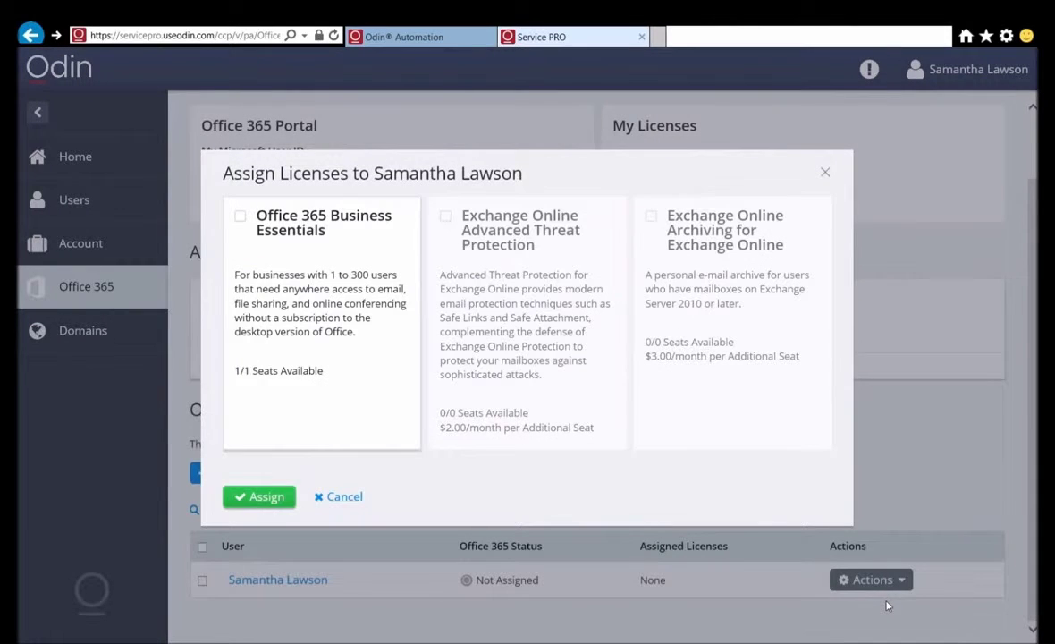
pyautogui.click(242, 217)
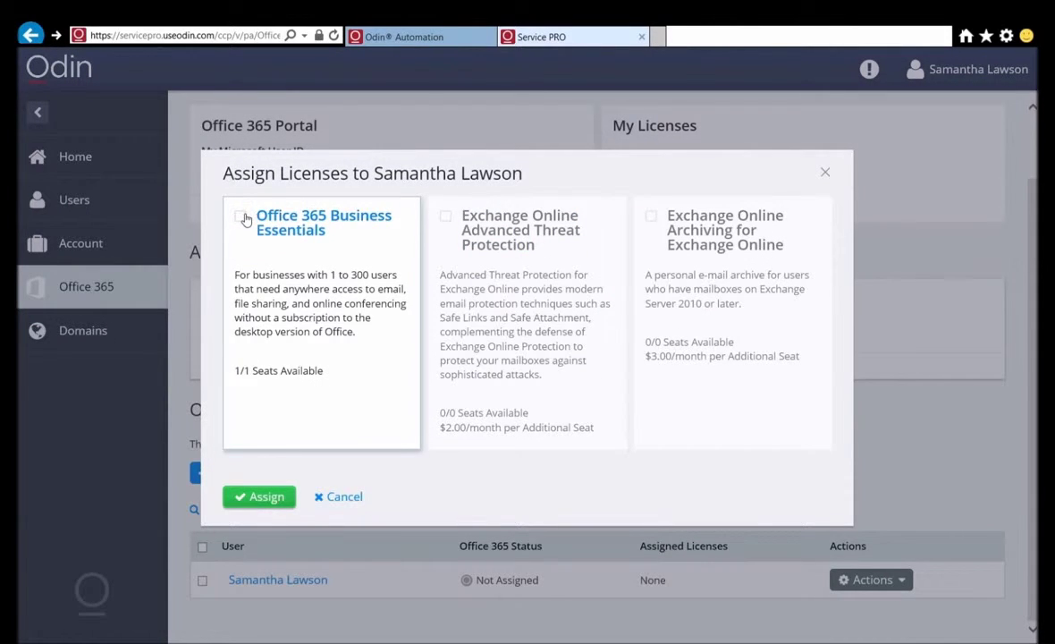
pyautogui.click(264, 498)
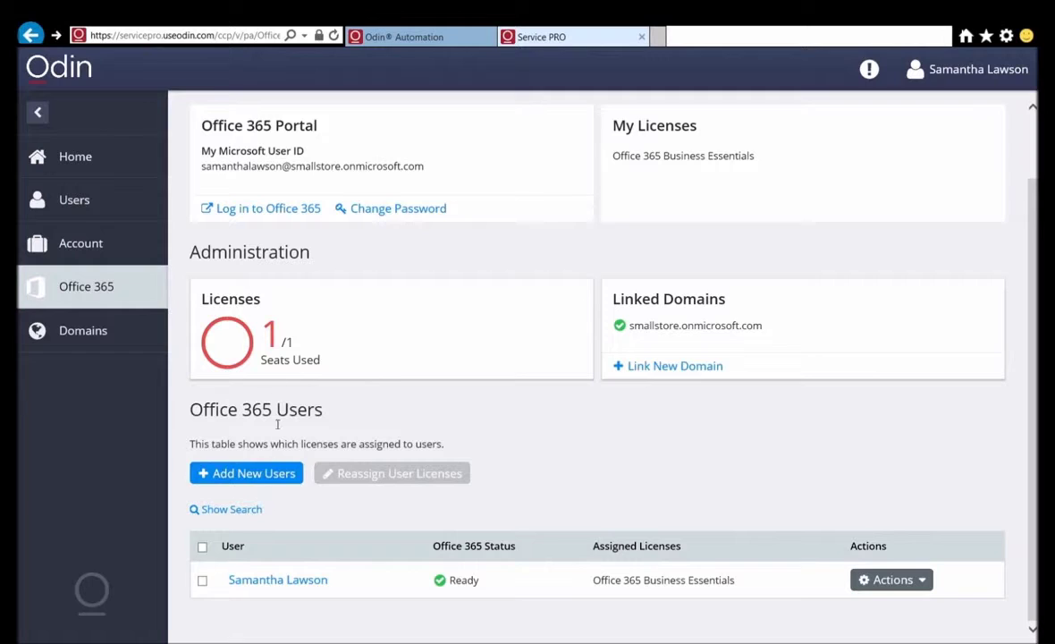
# Step: Buy 4 more Business Essentials seats for $240.00, bringing the total to 5
pyautogui.click(290, 331)
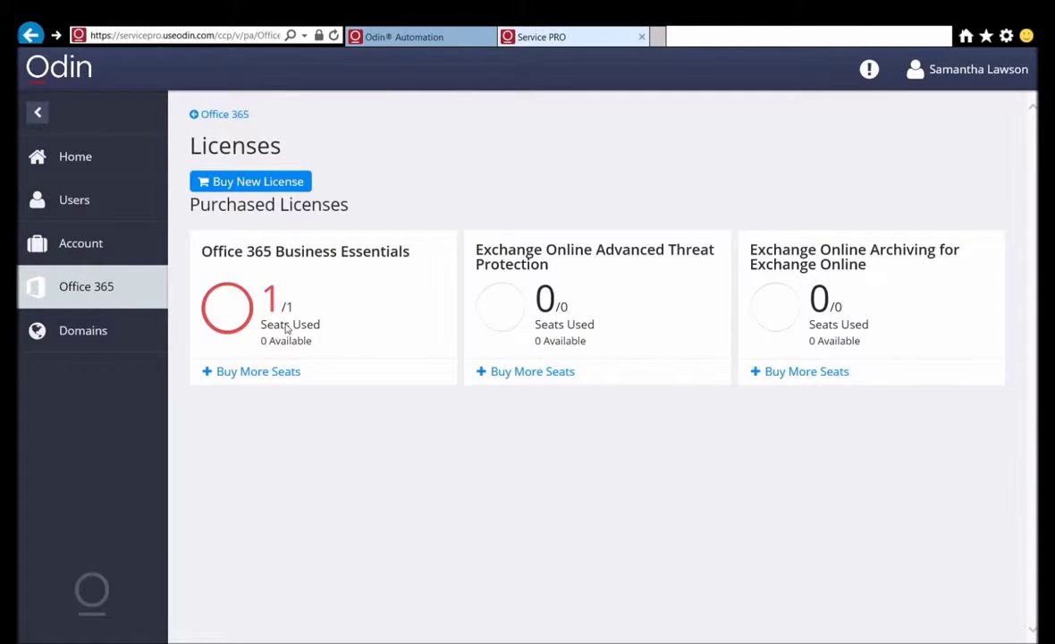
pyautogui.click(239, 372)
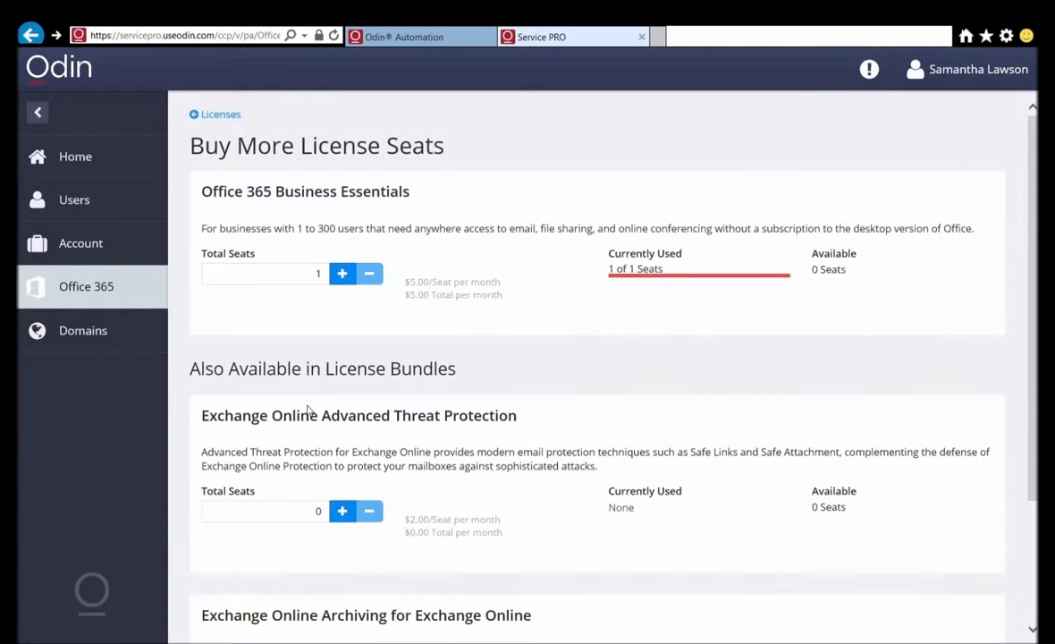
pyautogui.click(344, 275)
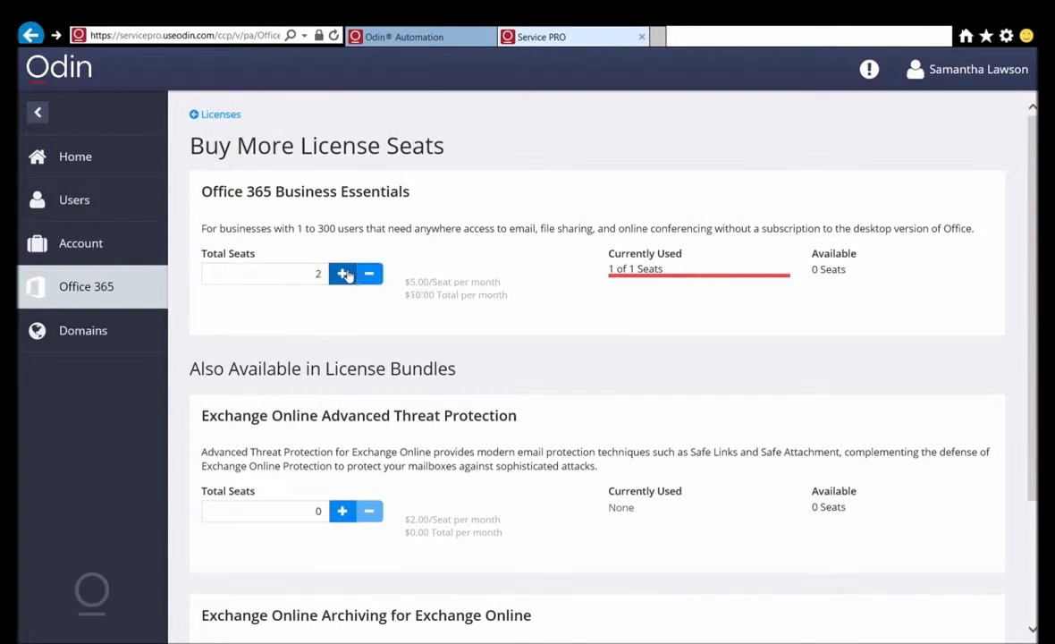
pyautogui.click(345, 274)
pyautogui.scroll(-2, 322, 295)
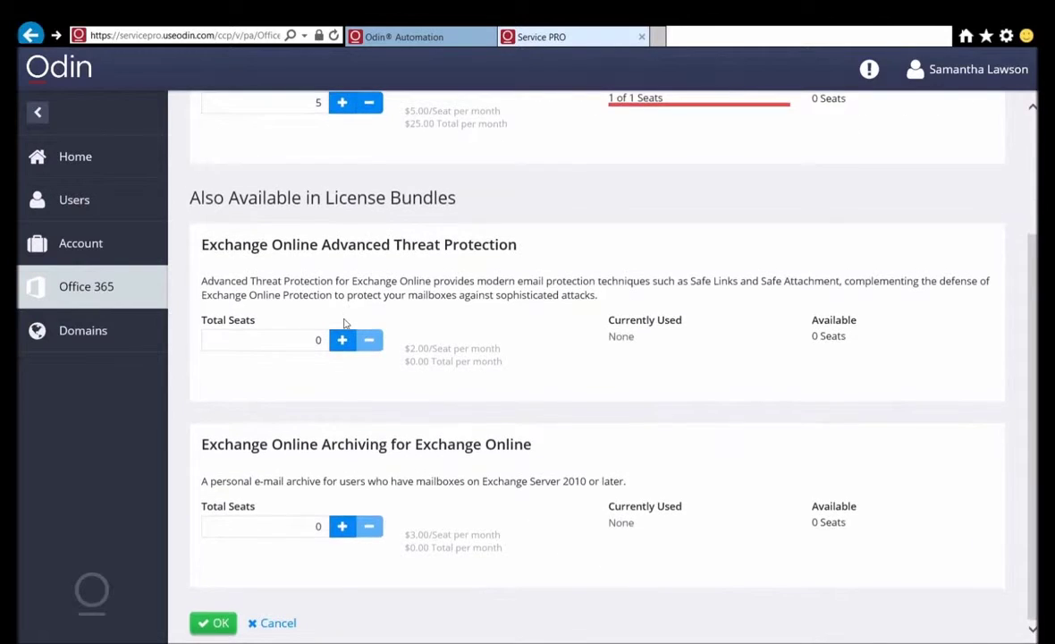
pyautogui.click(223, 619)
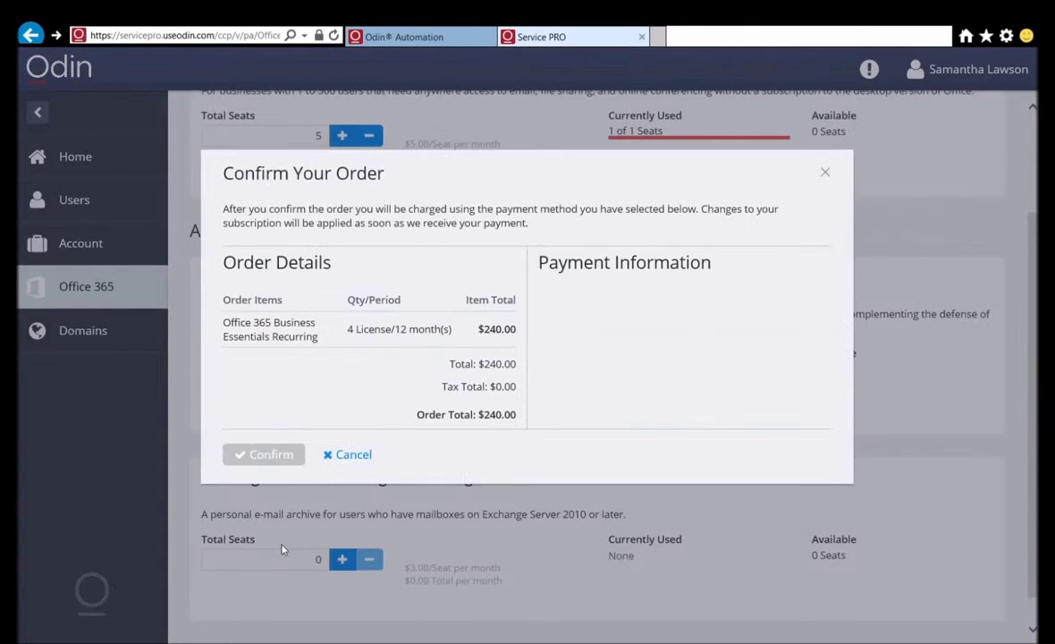
pyautogui.click(278, 455)
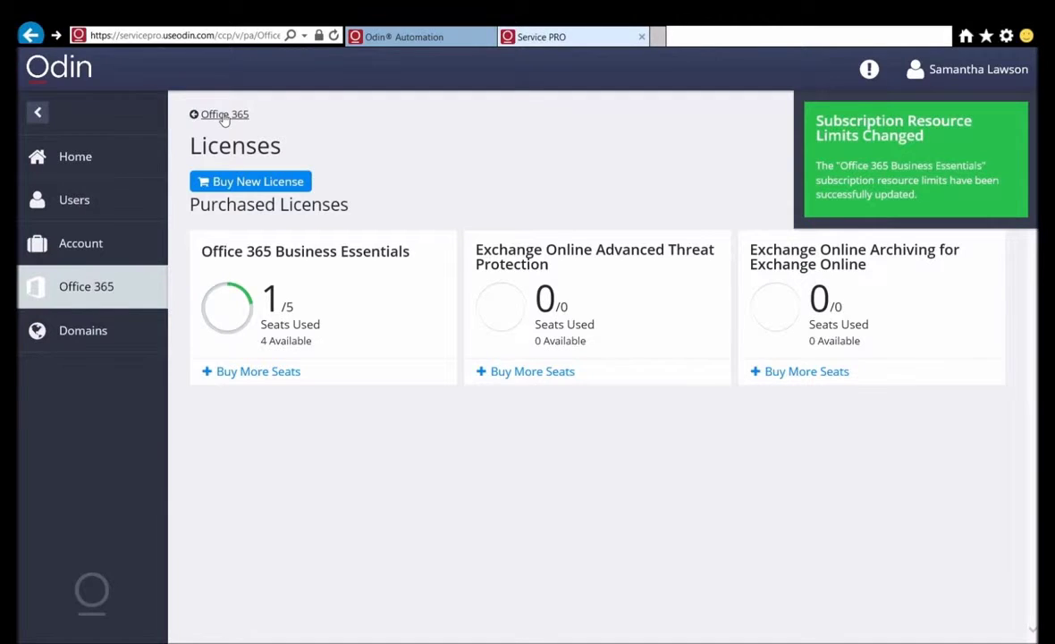
# Step: From the Office 365 overview, start a new user and enter their first and last name
pyautogui.click(224, 115)
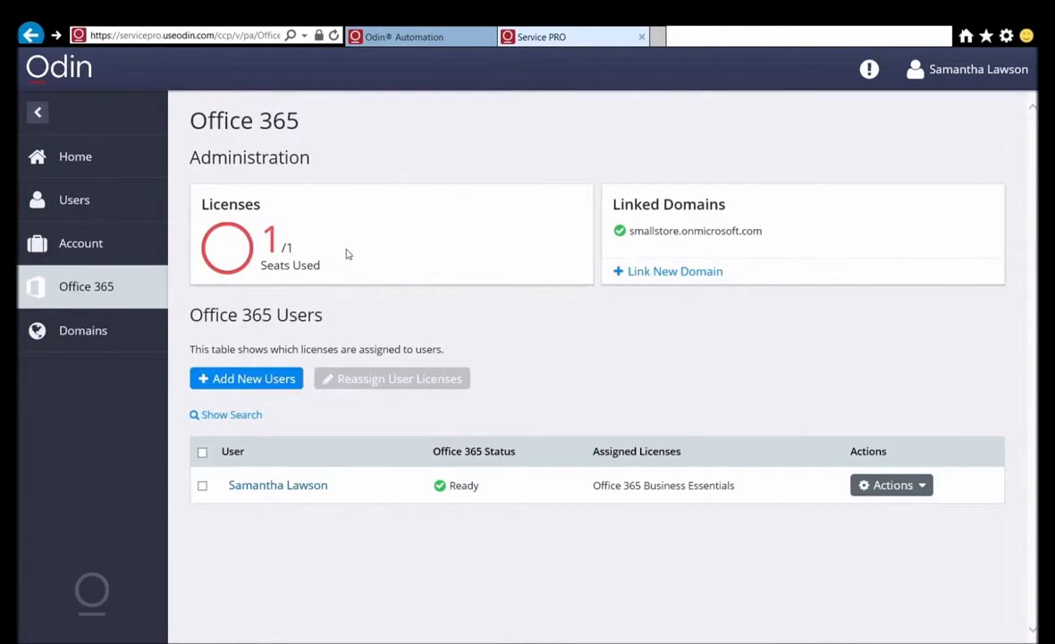
pyautogui.scroll(-1, 382, 289)
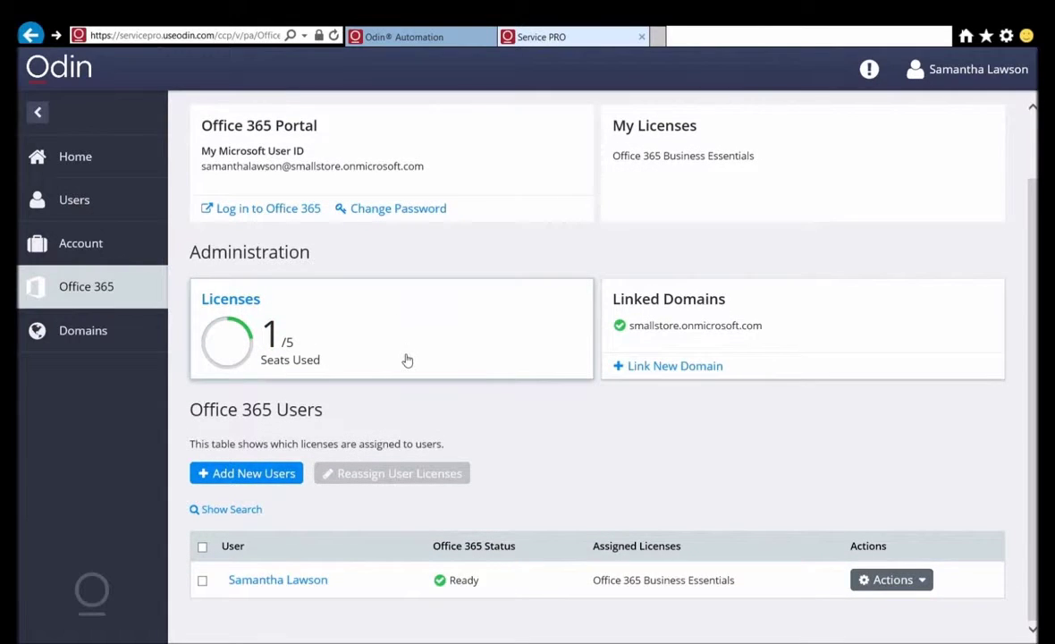
pyautogui.click(253, 473)
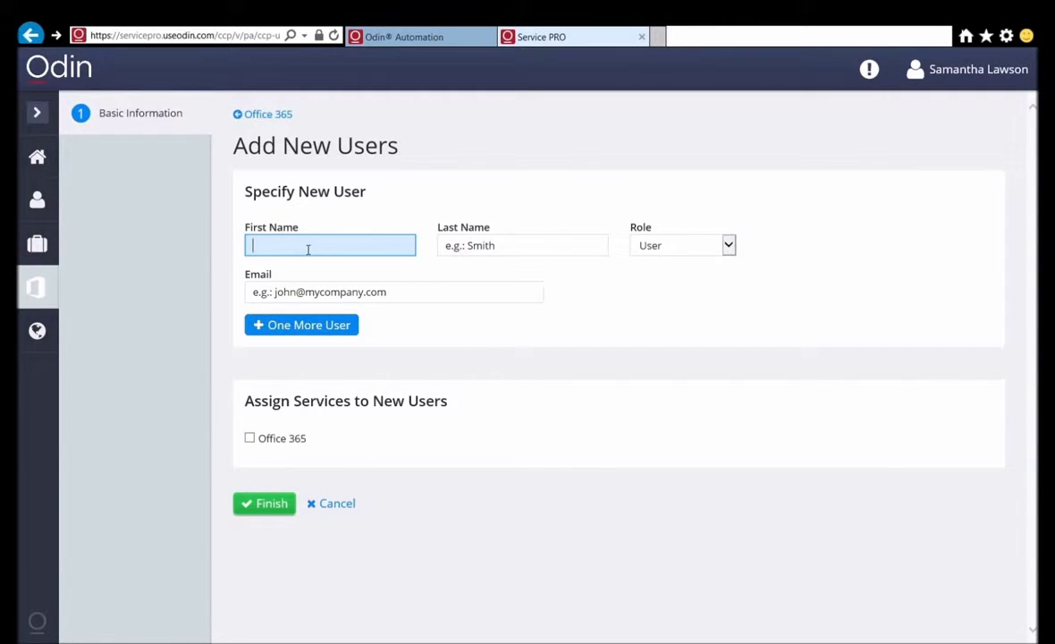
pyautogui.press('Tab')
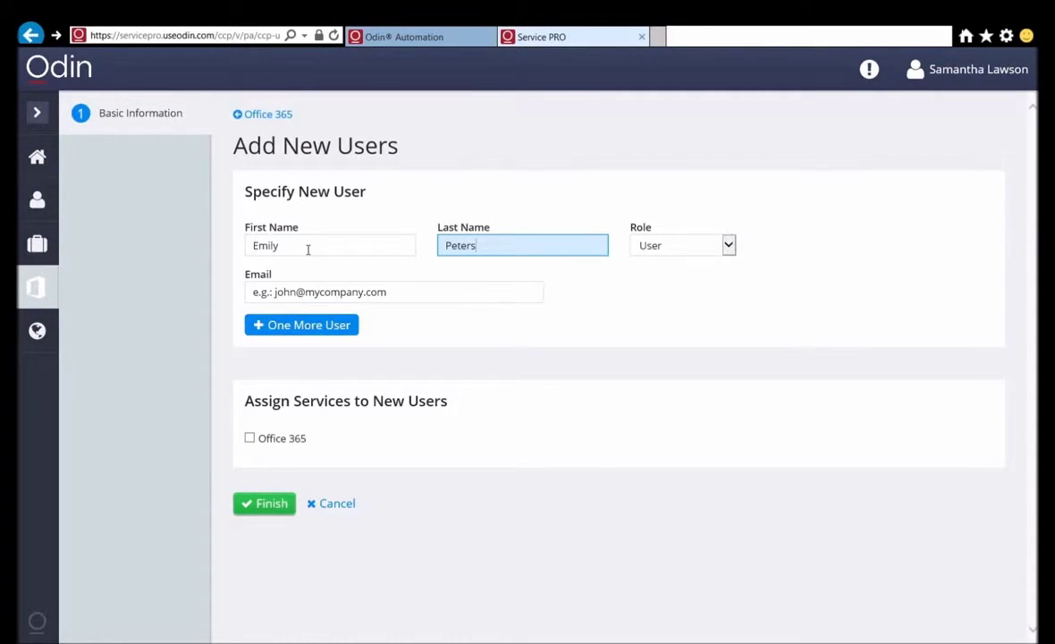
# Step: Give the user their Mailinator e-mail address and assign Office 365 Business Essentials
pyautogui.click(324, 298)
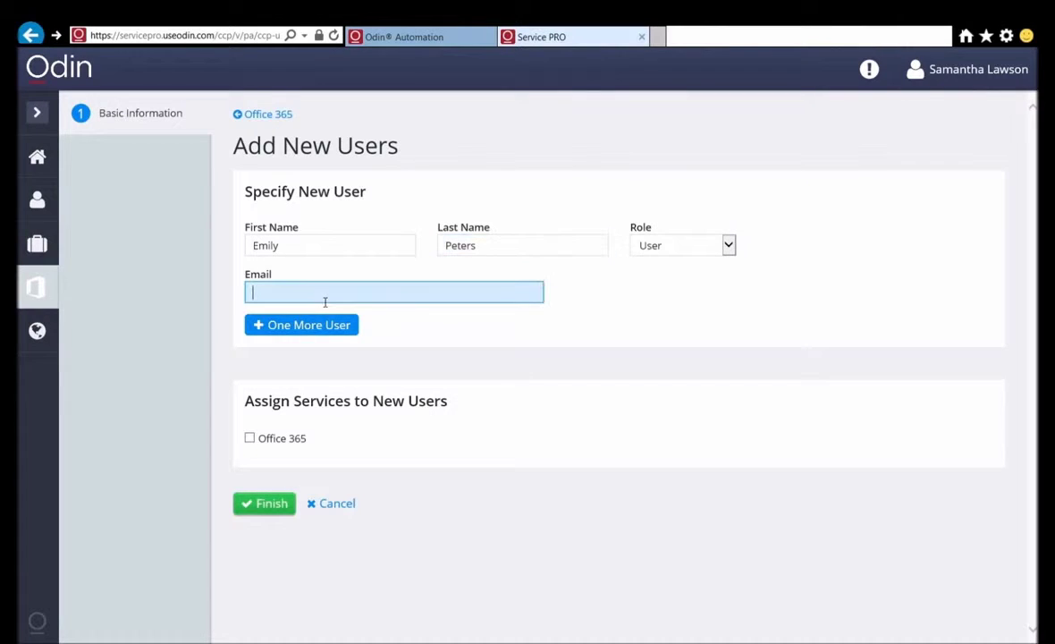
pyautogui.click(250, 437)
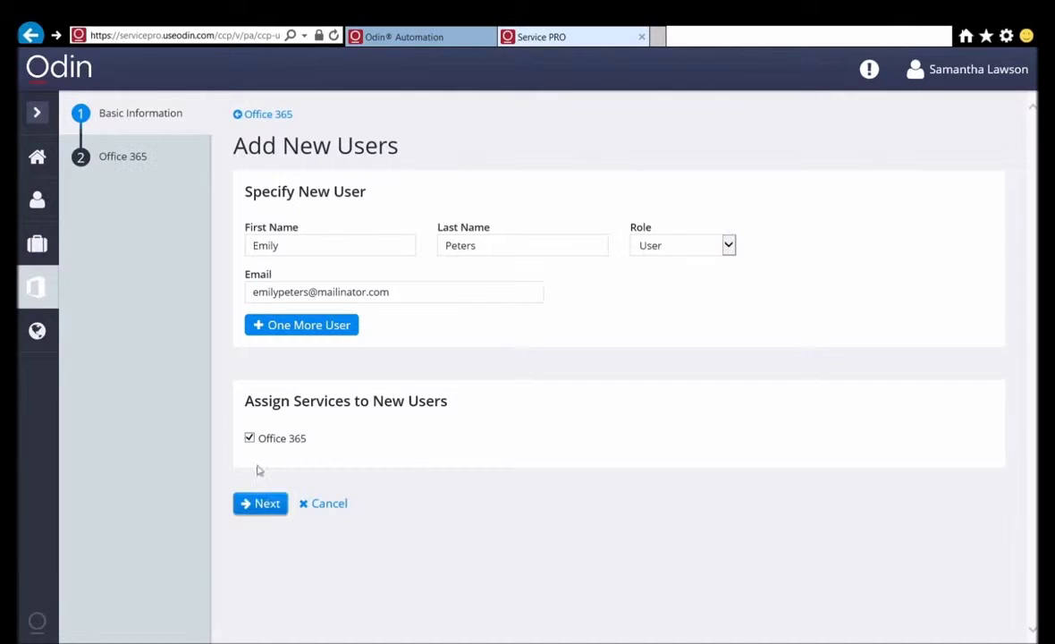
pyautogui.click(267, 504)
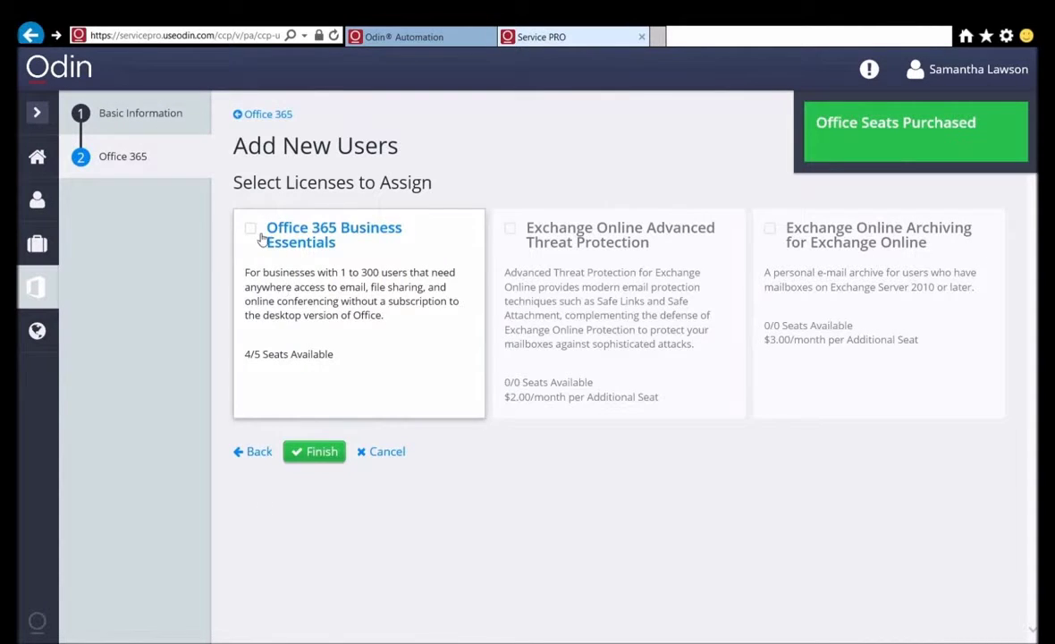
pyautogui.click(251, 230)
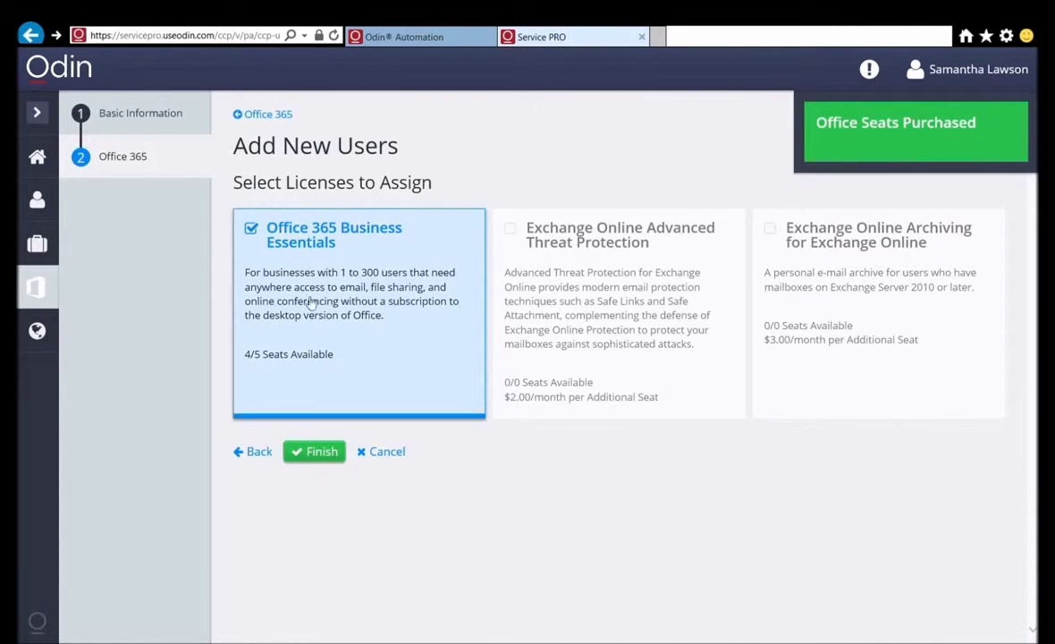
pyautogui.click(316, 463)
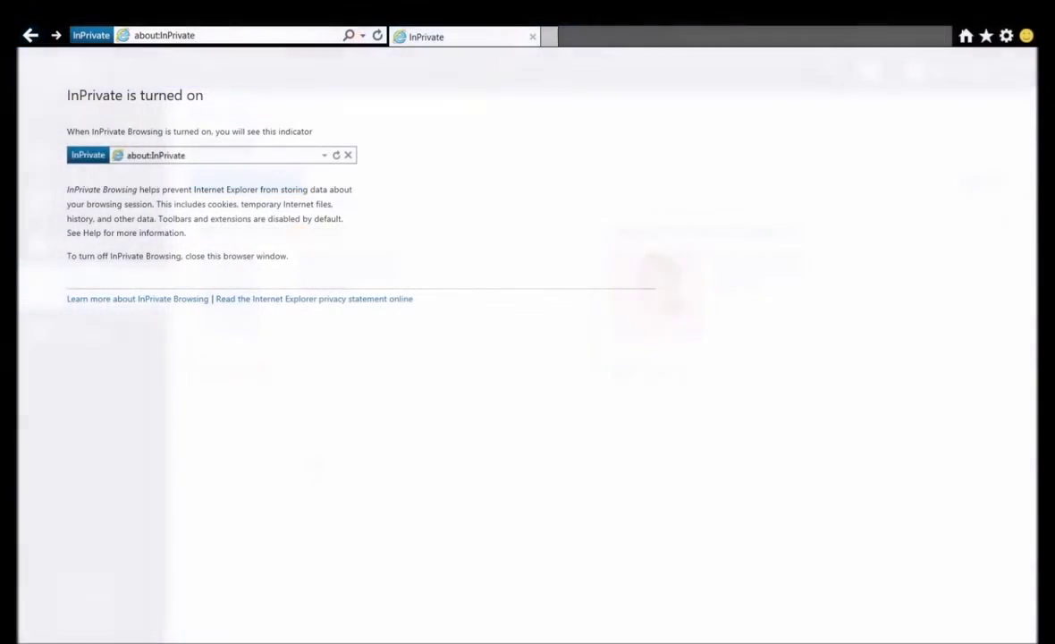
# Step: Go to mailinator.com in the browser
pyautogui.click(219, 36)
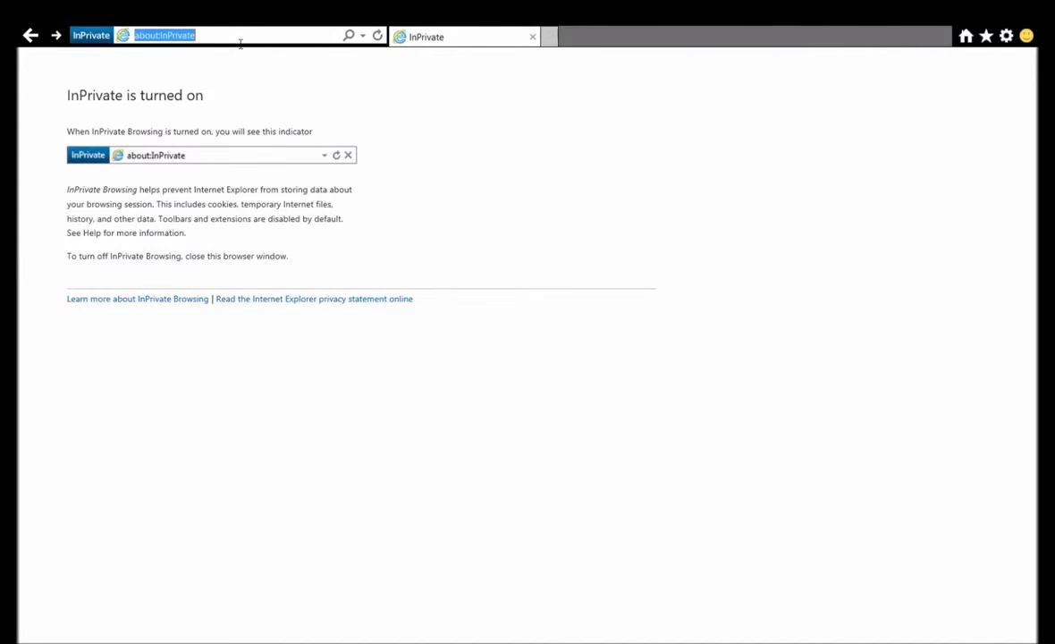
pyautogui.write('mailinator.com')
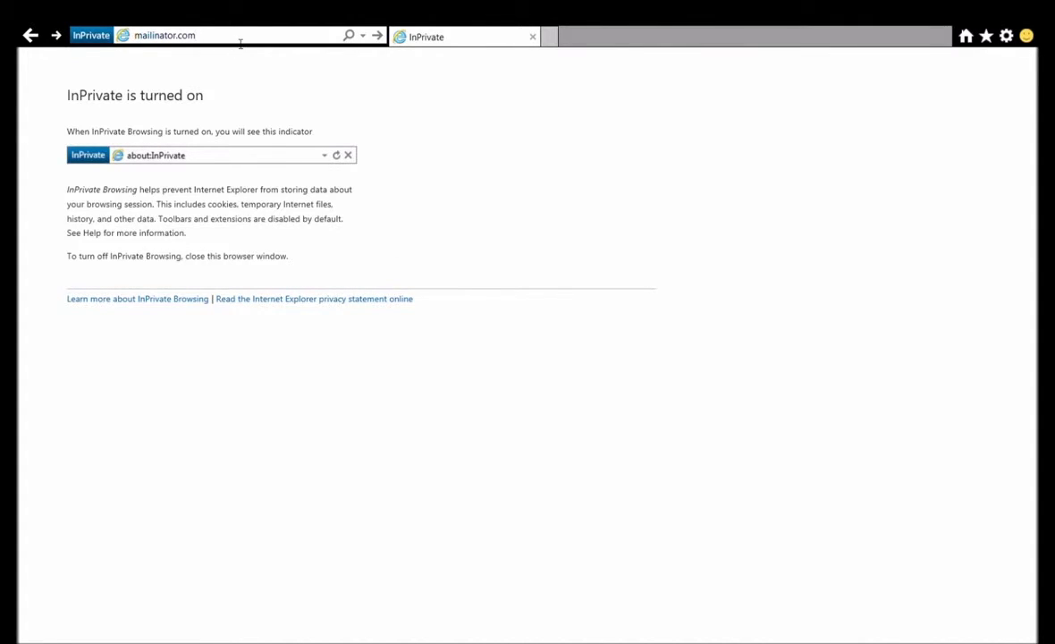
pyautogui.press('Return')
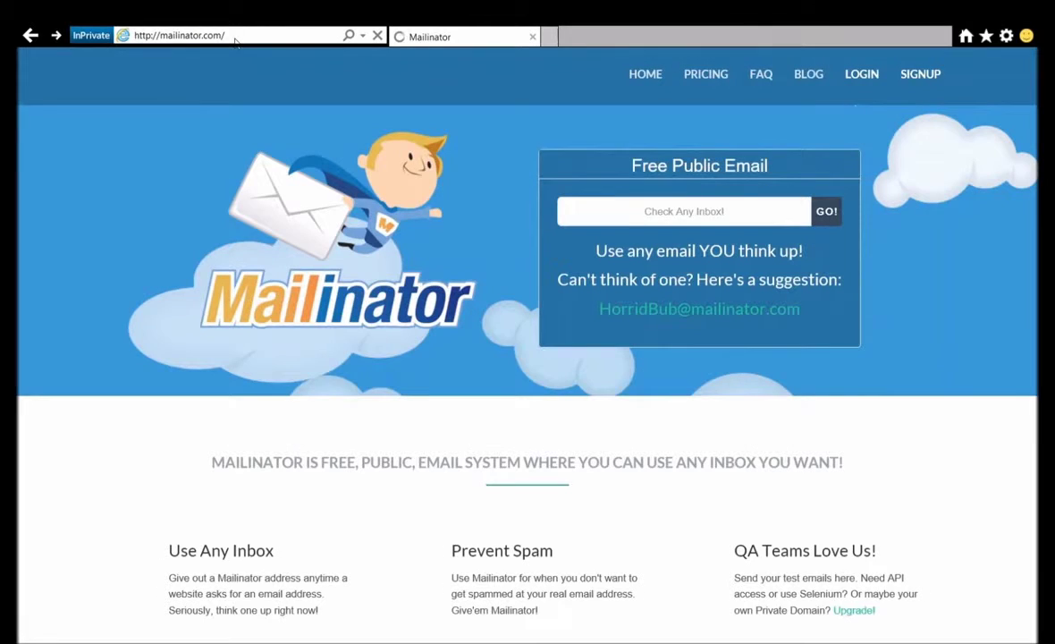
# Step: Open the new user's Mailinator inbox and follow the account-created message's activation link
pyautogui.click(659, 211)
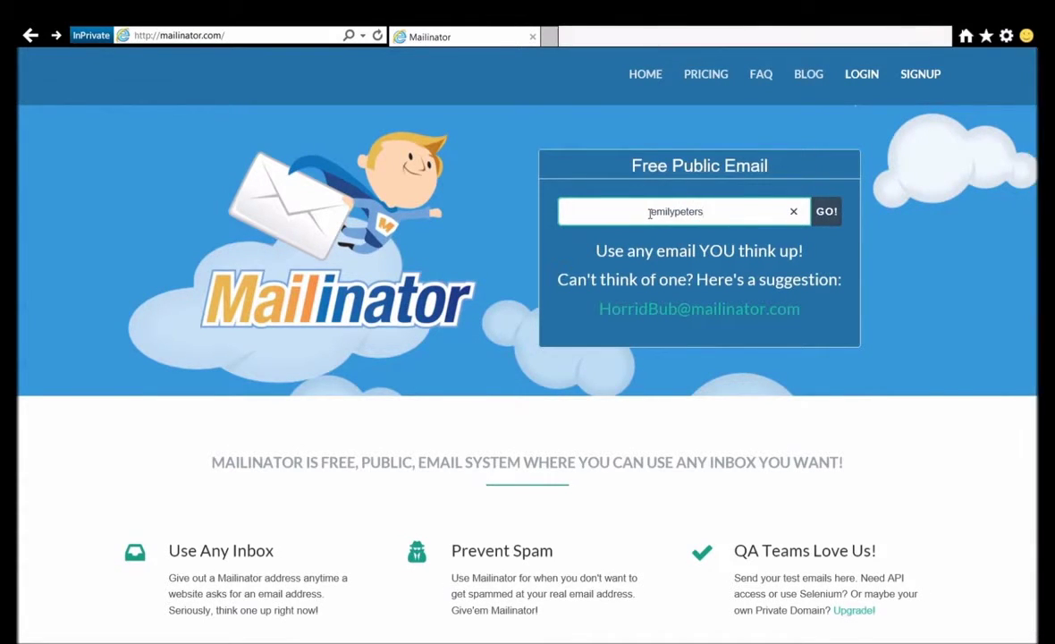
pyautogui.press('Return')
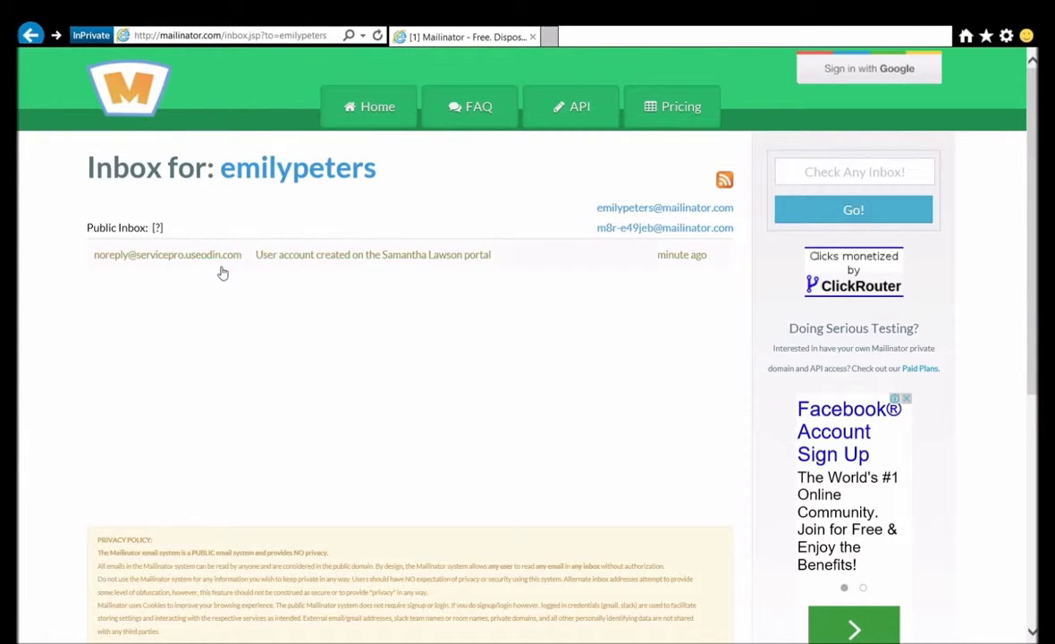
pyautogui.click(181, 263)
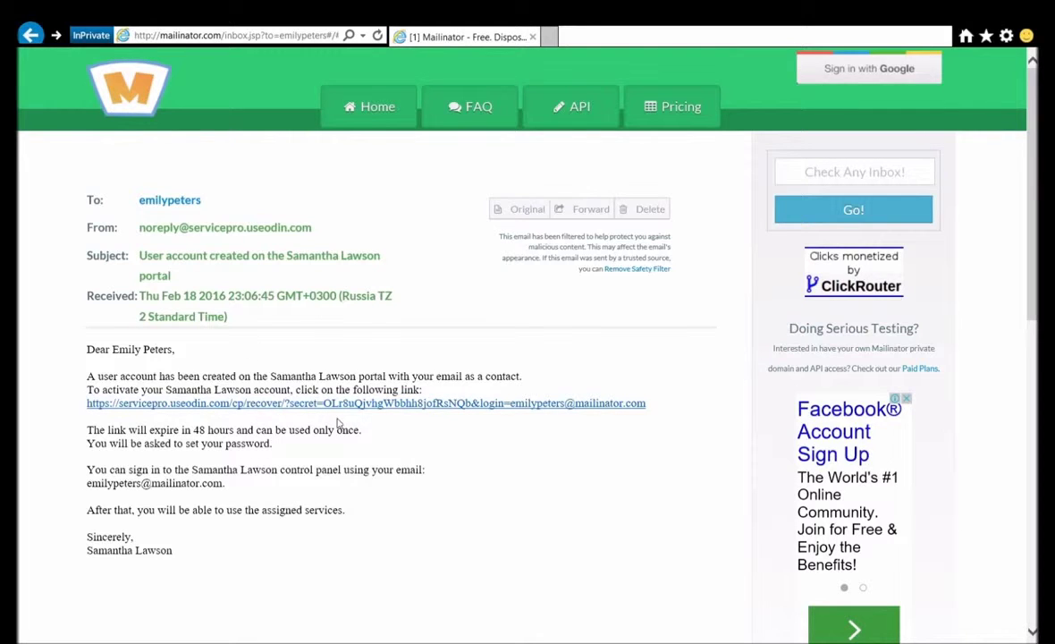
pyautogui.click(330, 399)
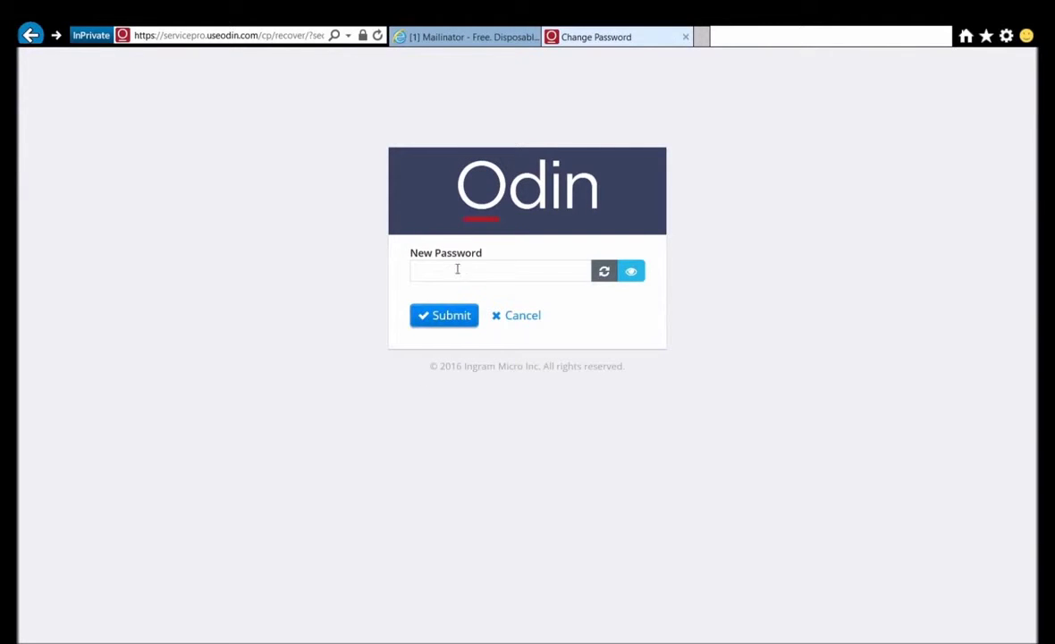
# Step: Set and save a new password for the activated account
pyautogui.click(452, 274)
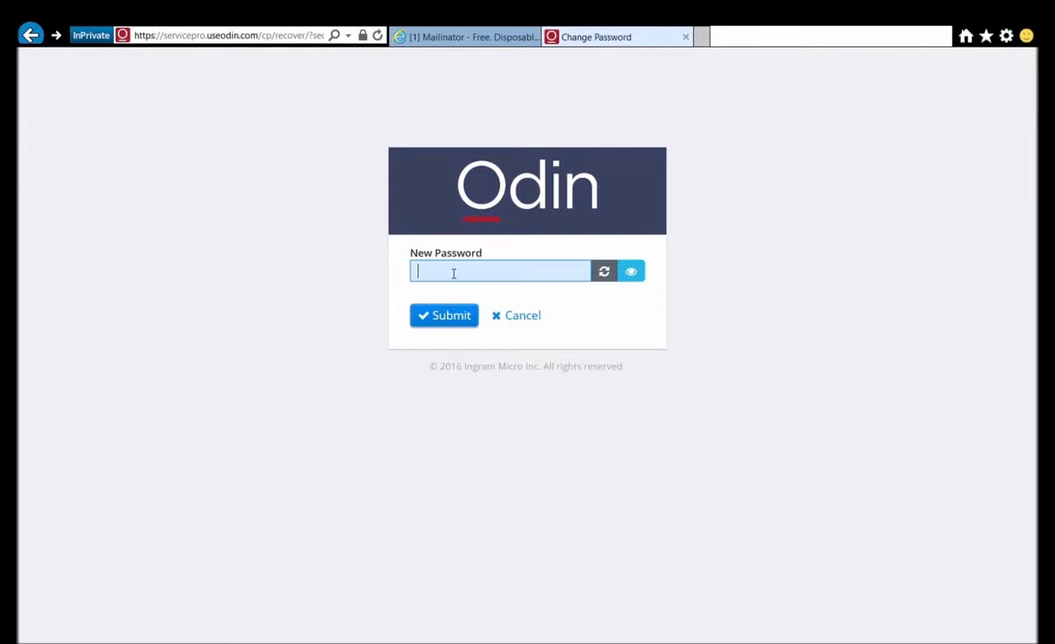
pyautogui.write('••••••••')
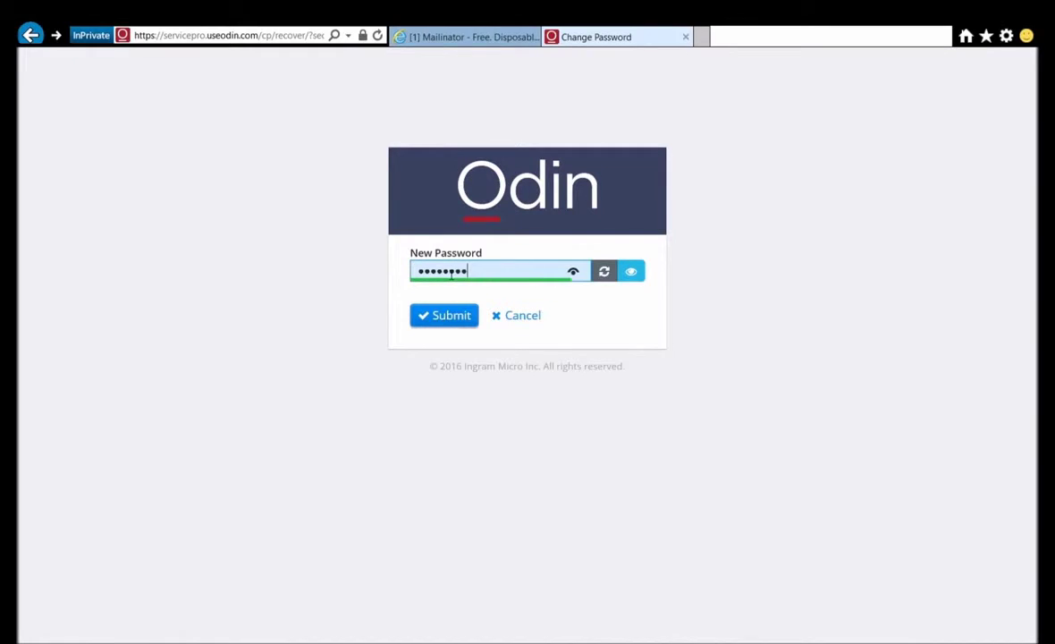
pyautogui.click(456, 325)
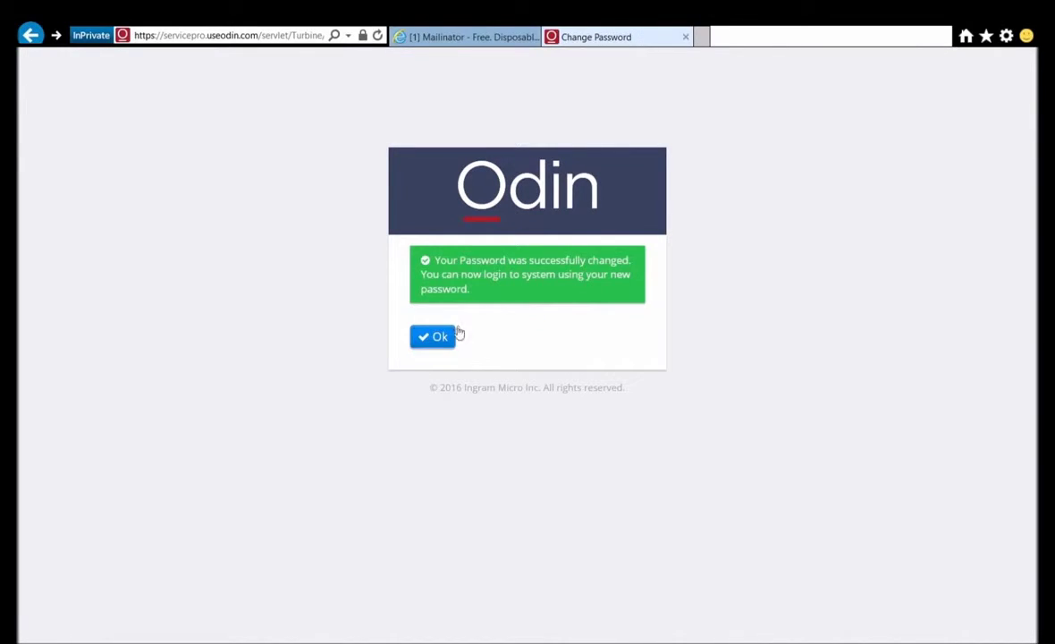
pyautogui.click(440, 339)
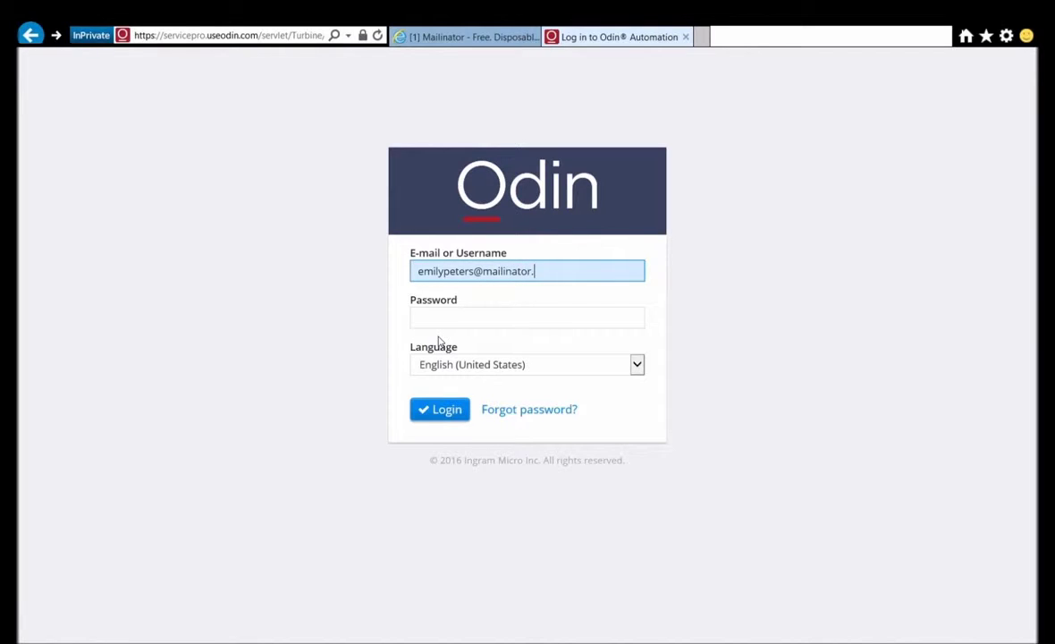
# Step: Log in to Odin Automation with the new user's e-mail address and password
pyautogui.press('Tab')
pyautogui.write('********')
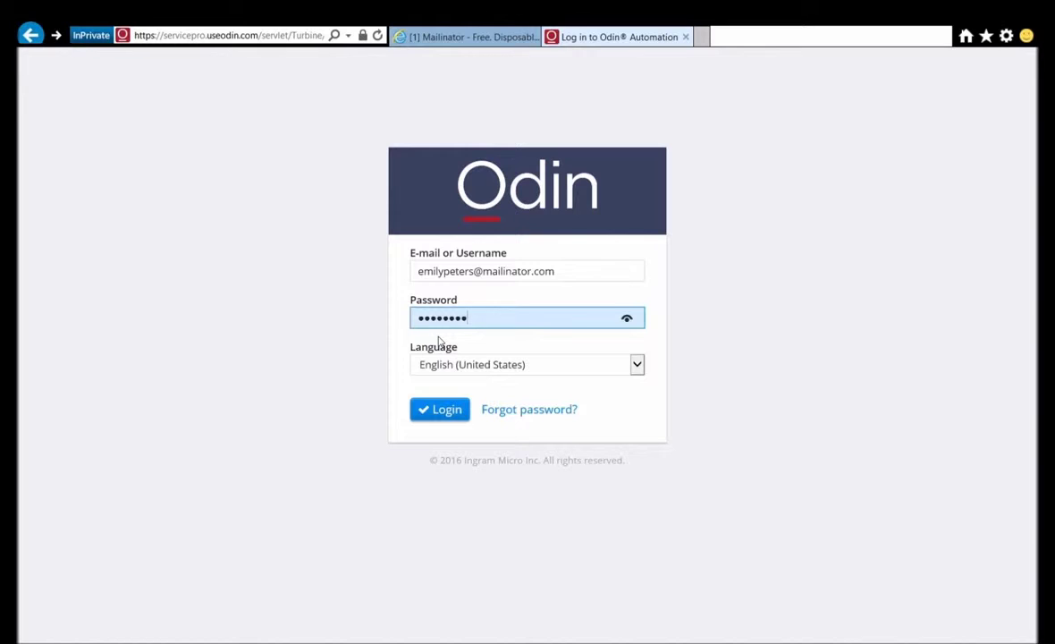
pyautogui.click(440, 411)
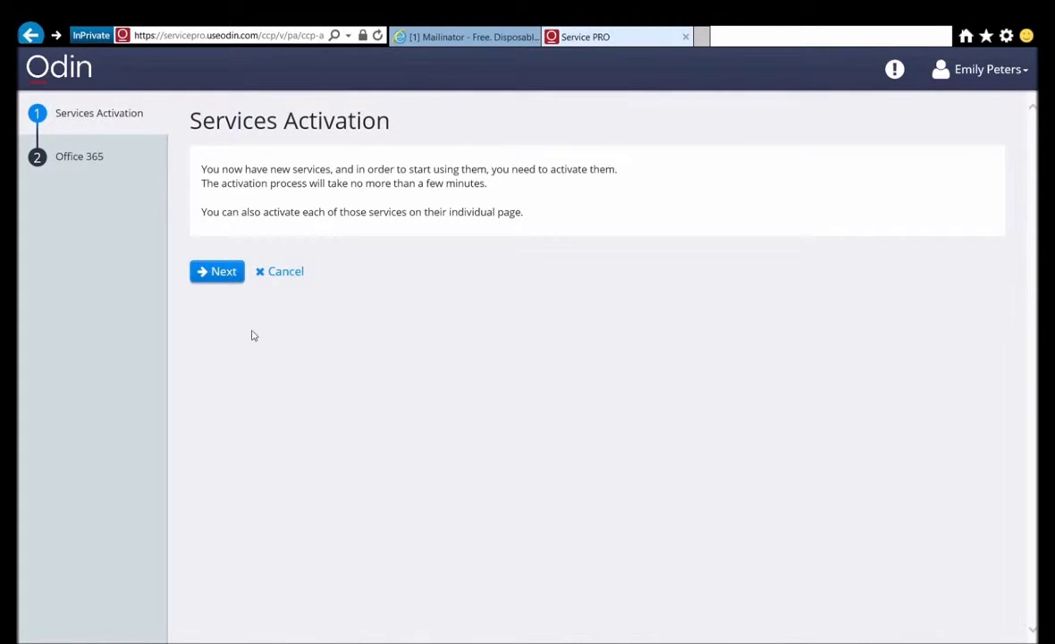
# Step: Activate Office 365 with the suggested Microsoft user ID and a custom password
pyautogui.click(212, 277)
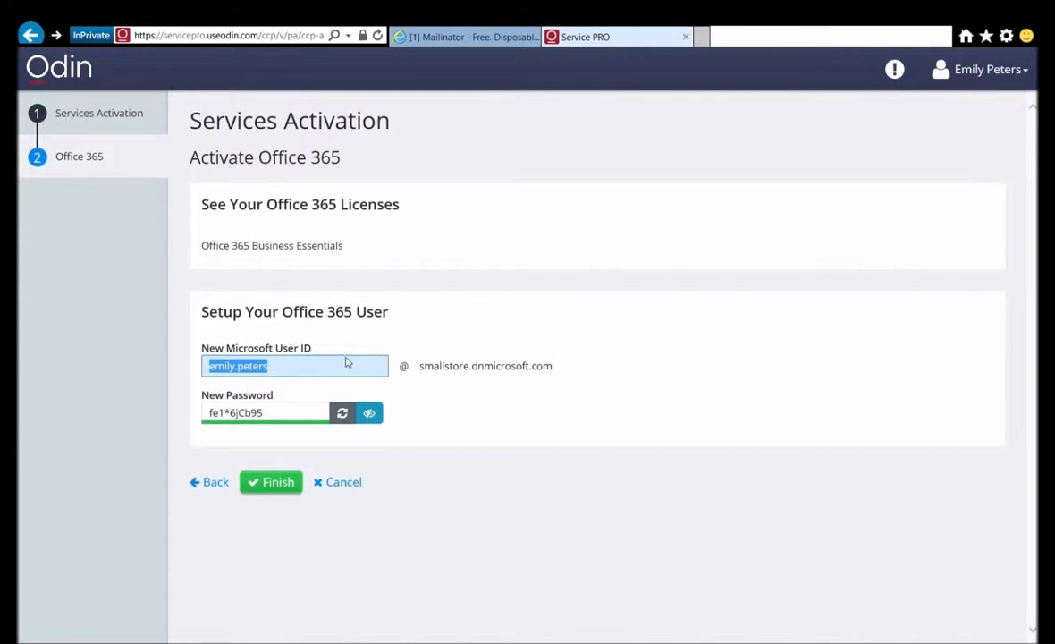
pyautogui.click(325, 374)
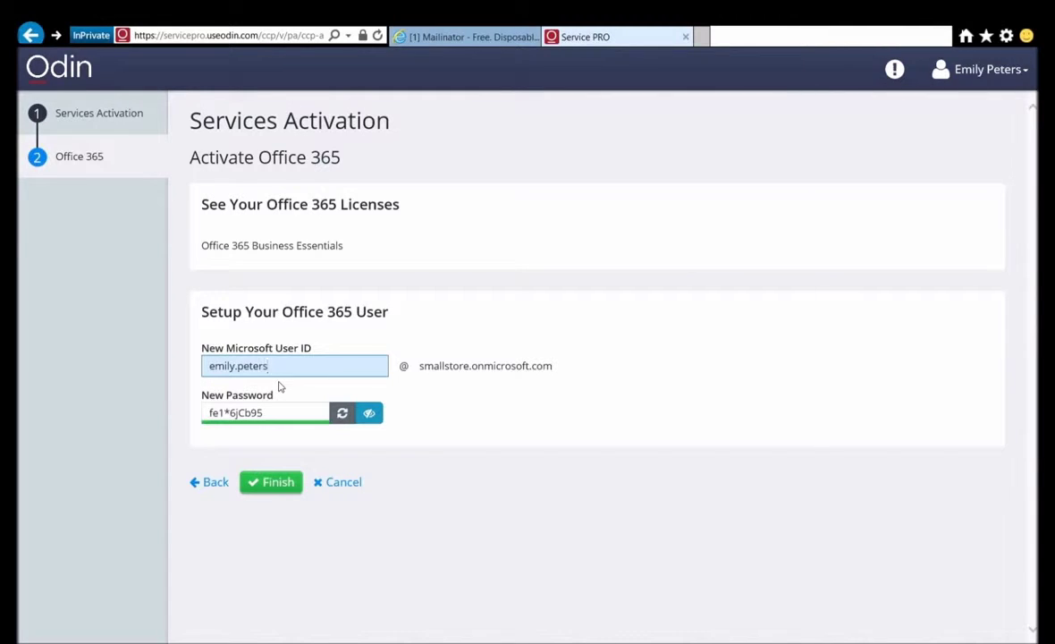
pyautogui.click(282, 412)
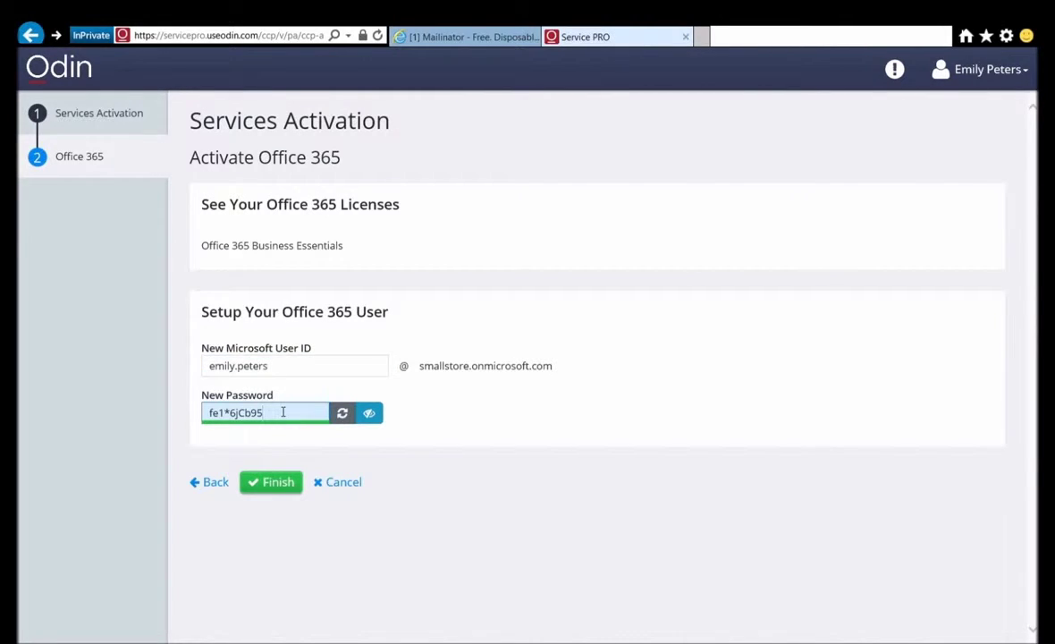
pyautogui.hotkey('ctrl', 'a')
pyautogui.write('1q2w')
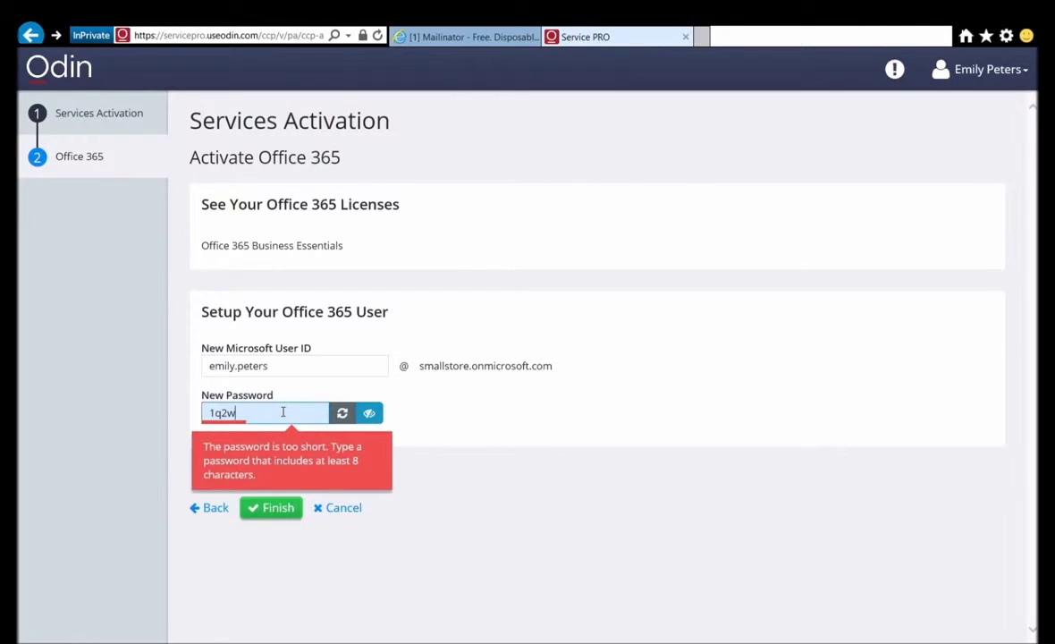
pyautogui.write('#E$R%T')
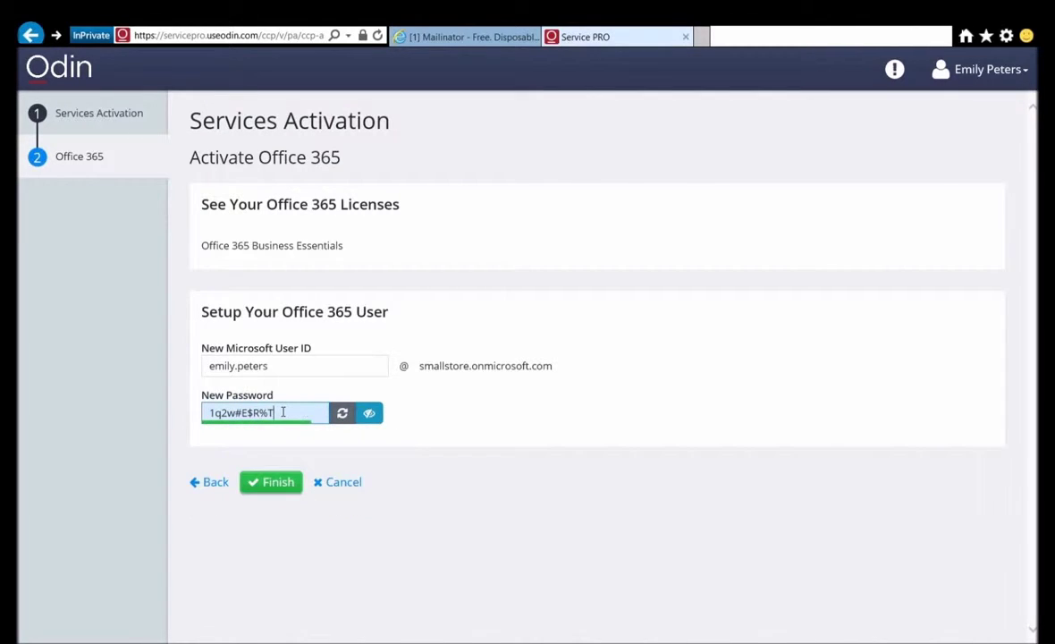
pyautogui.click(274, 483)
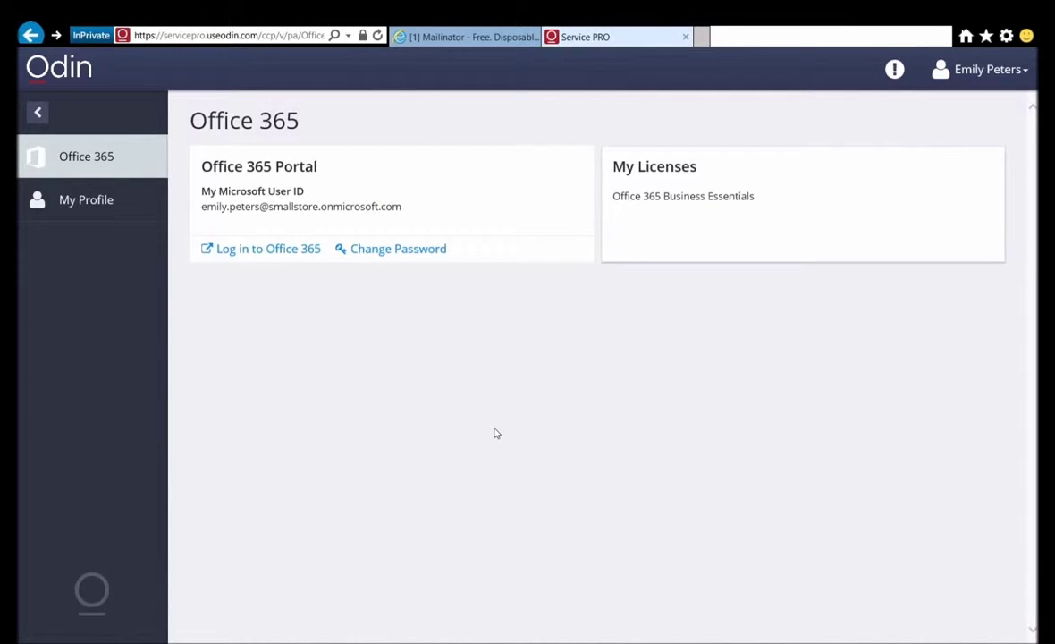
# Step: Sign in to Office 365 with the new user's onmicrosoft.com work account and password
pyautogui.click(291, 253)
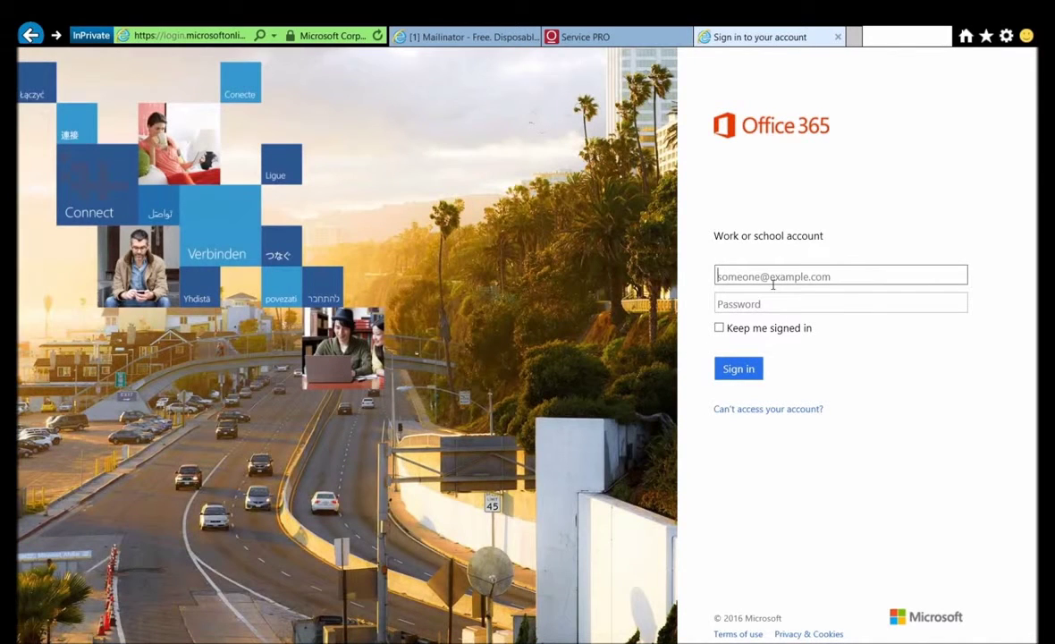
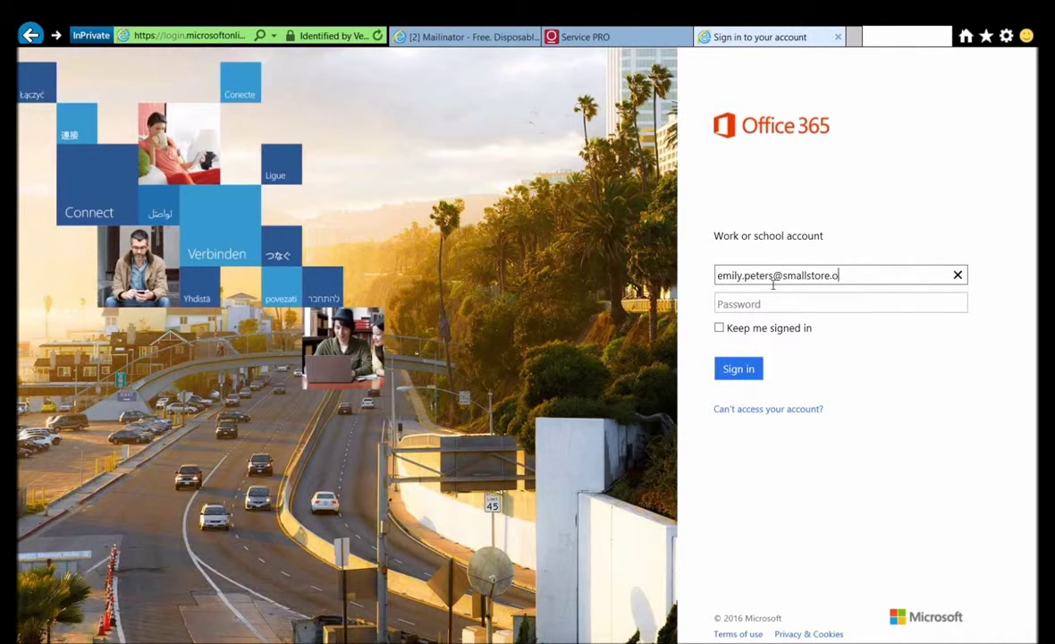
pyautogui.press('Tab')
pyautogui.write('••••••••••')
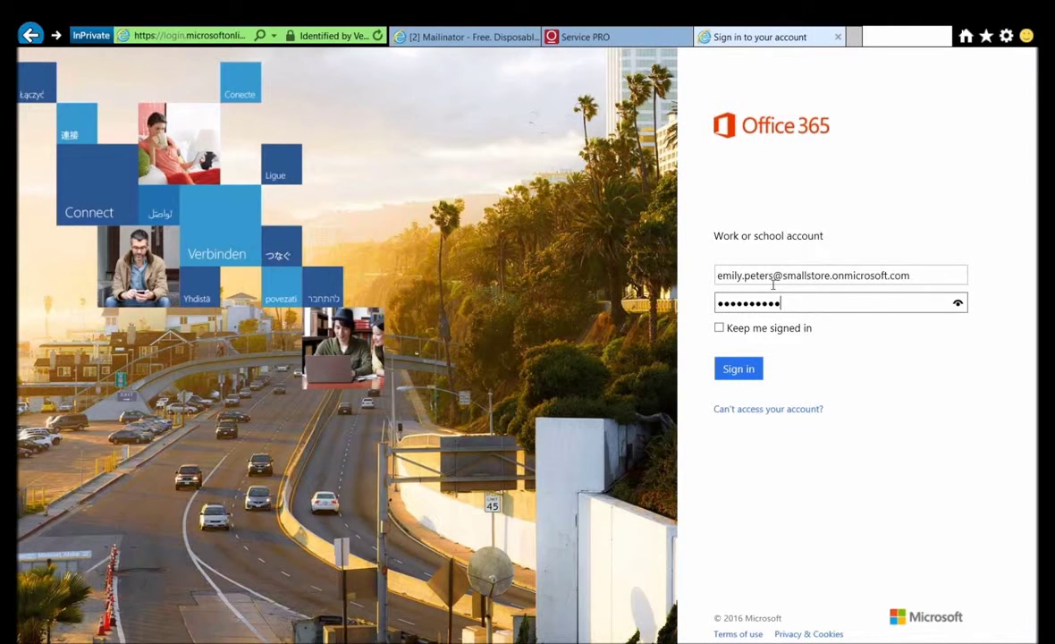
pyautogui.click(752, 377)
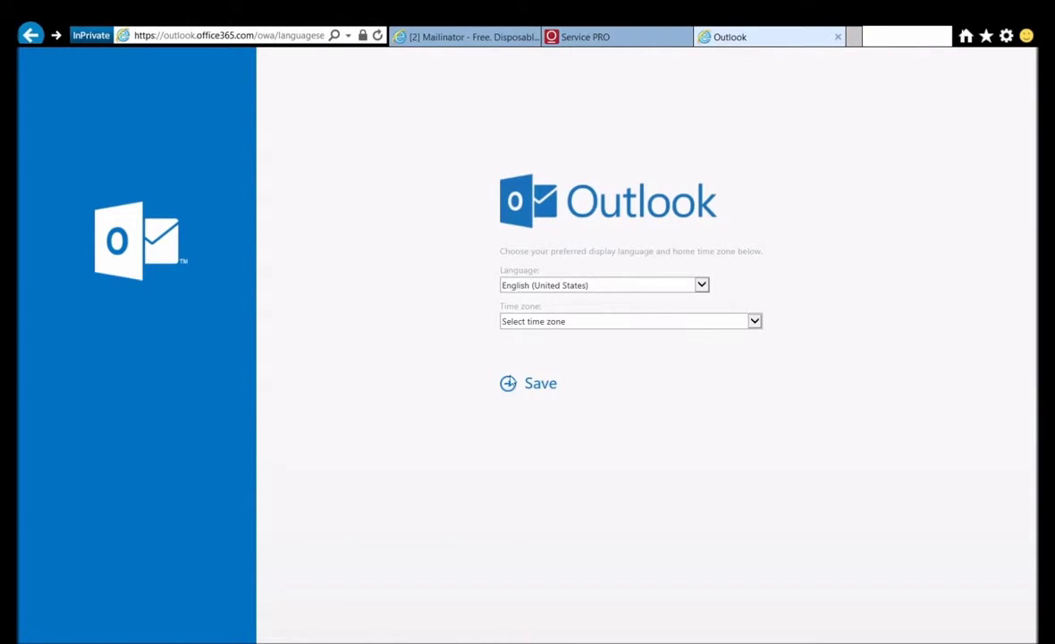
# Step: Pick (UTC-06:00) Central Time (US & Canada) as home time zone and save the settings
pyautogui.click(535, 321)
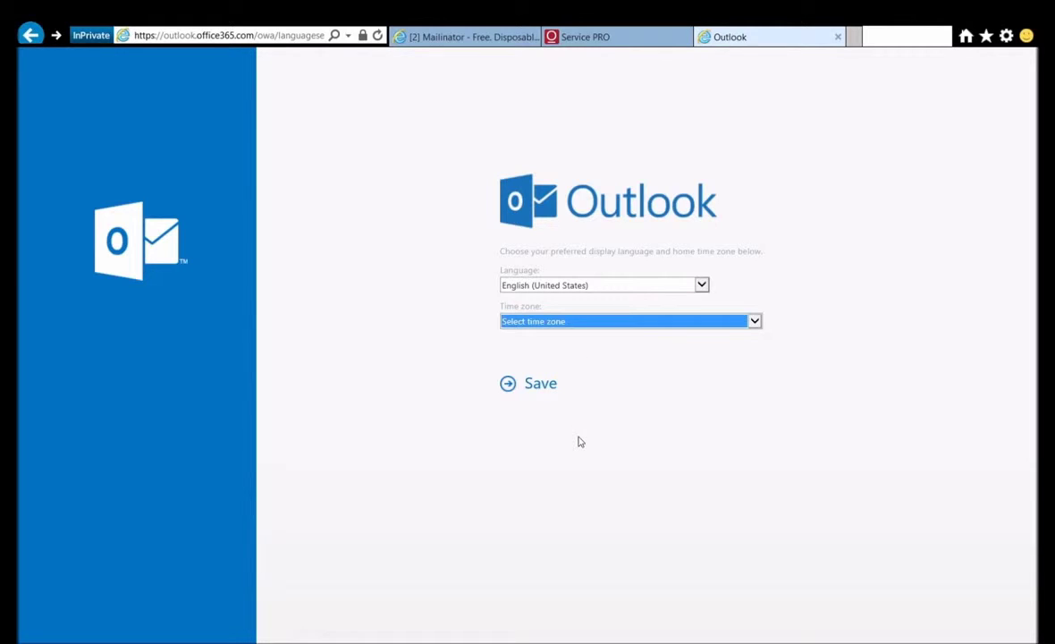
pyautogui.press('Down')
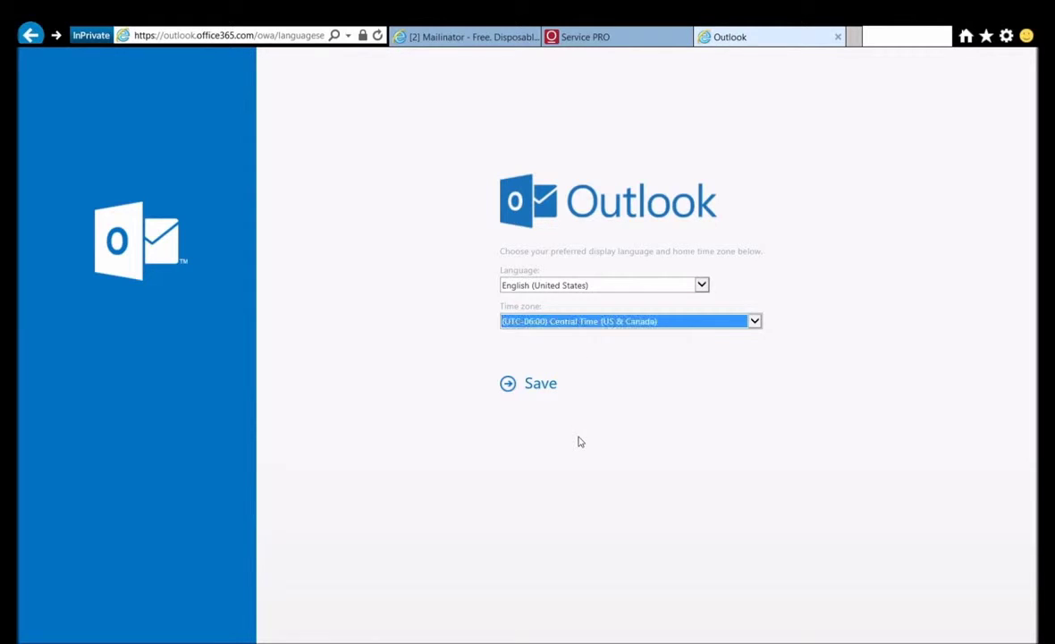
pyautogui.click(547, 388)
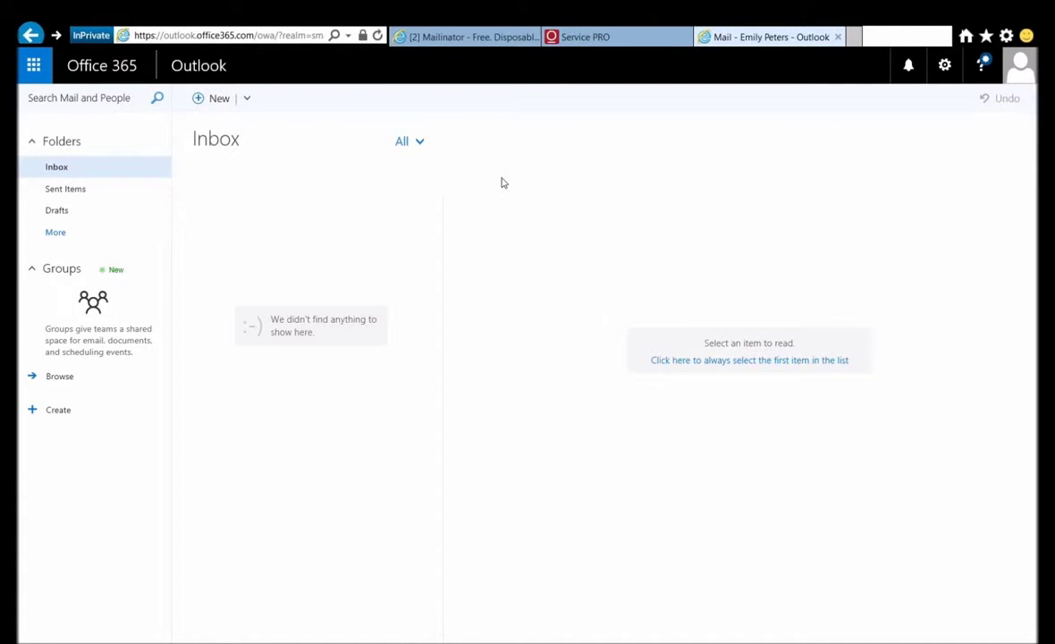
# Step: Send the admin a new message with subject "I'm in cloud!" and body "Hey"
pyautogui.click(205, 103)
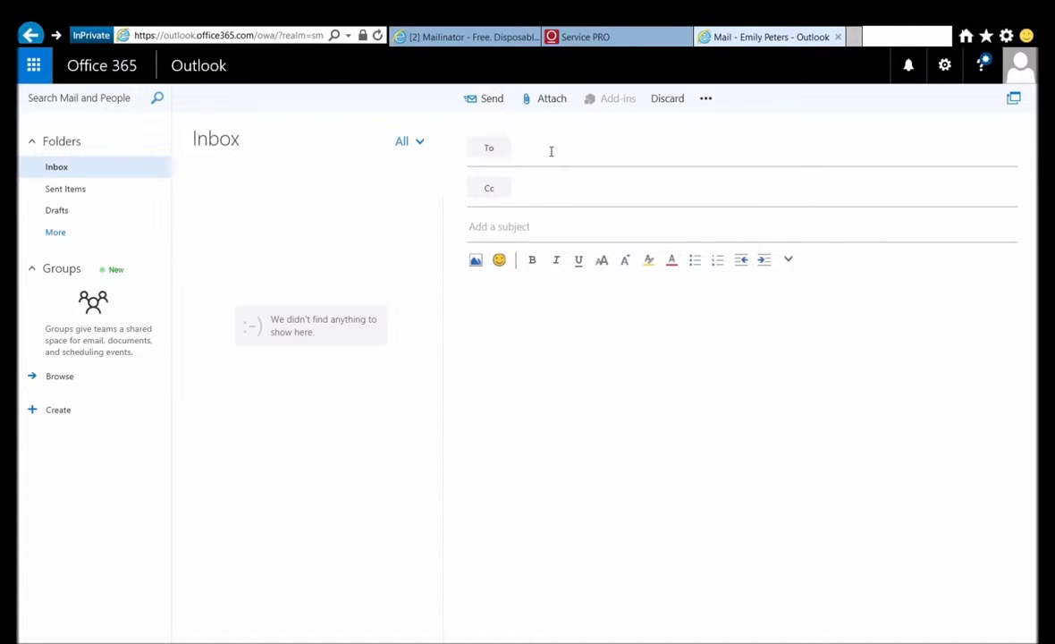
pyautogui.write('saman')
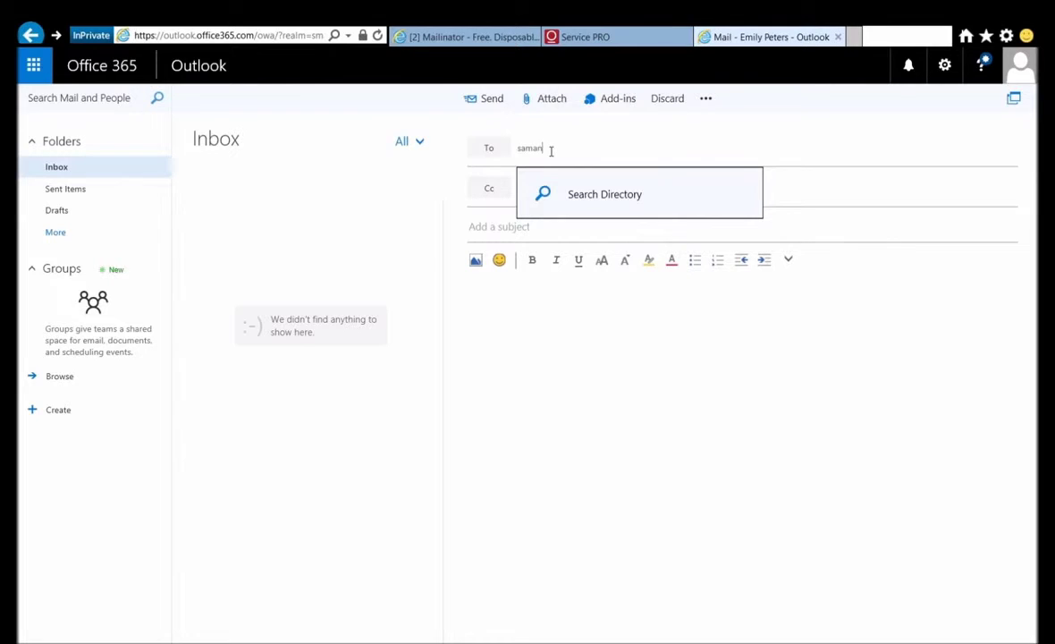
pyautogui.press('Return')
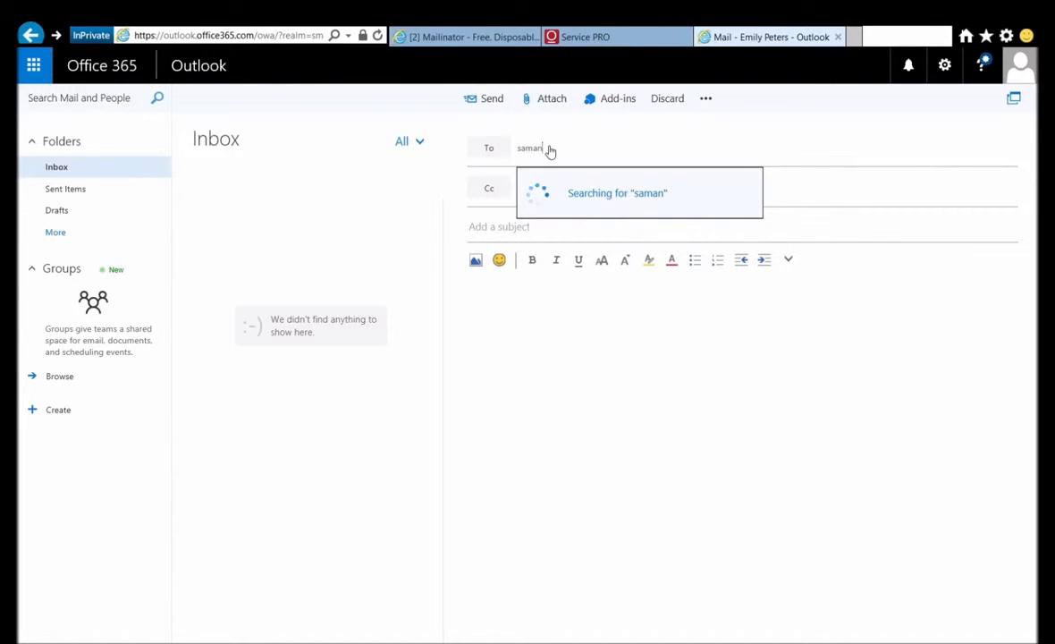
pyautogui.click(547, 229)
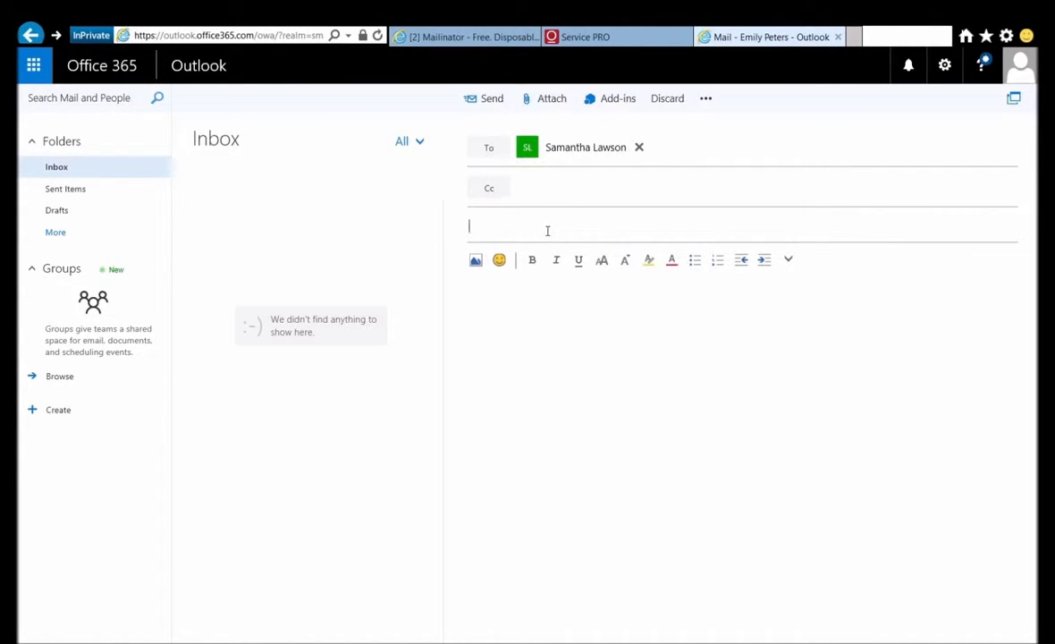
pyautogui.write('N')
pyautogui.press('BackSpace')
pyautogui.write("I'm in cloud!@")
pyautogui.press('BackSpace')
pyautogui.press('Tab')
pyautogui.write('Hey')
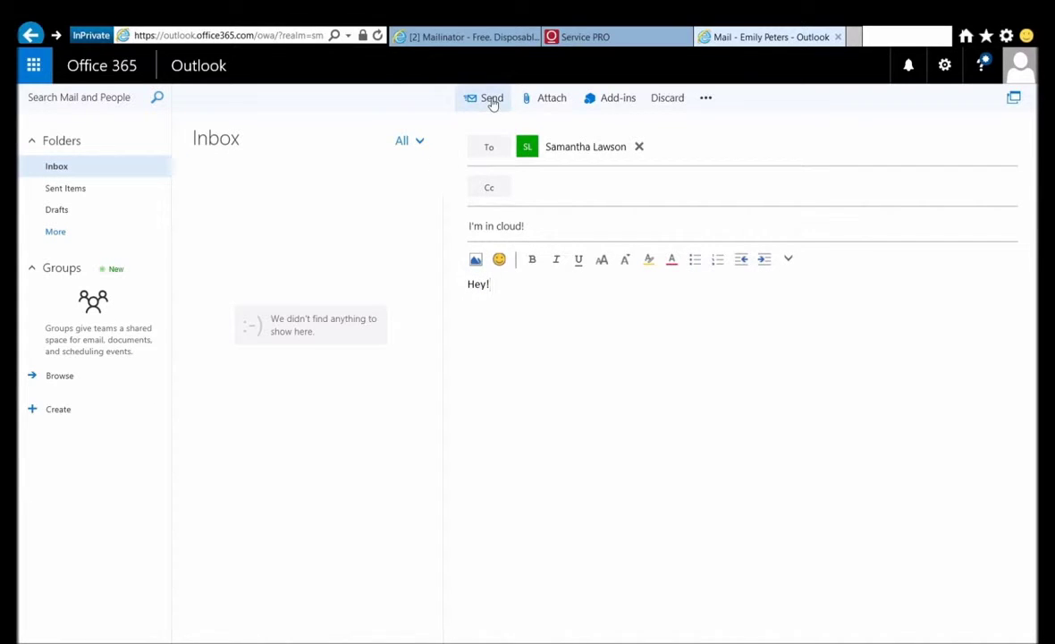
pyautogui.click(490, 99)
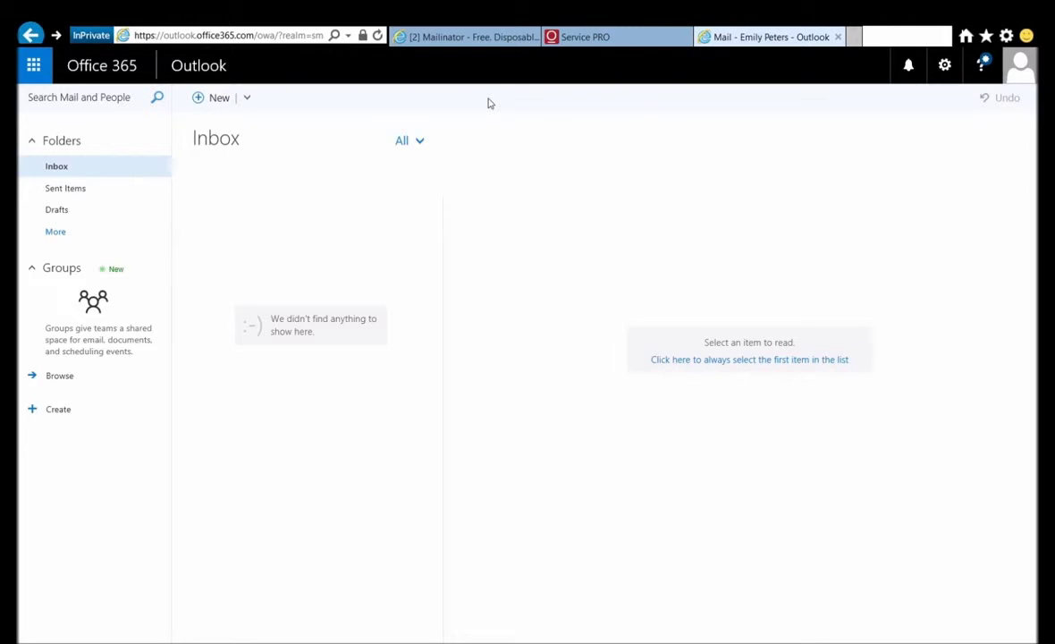
# Step: In Service PRO, set emily.png as the profile photo under My Profile's User Settings
pyautogui.click(585, 37)
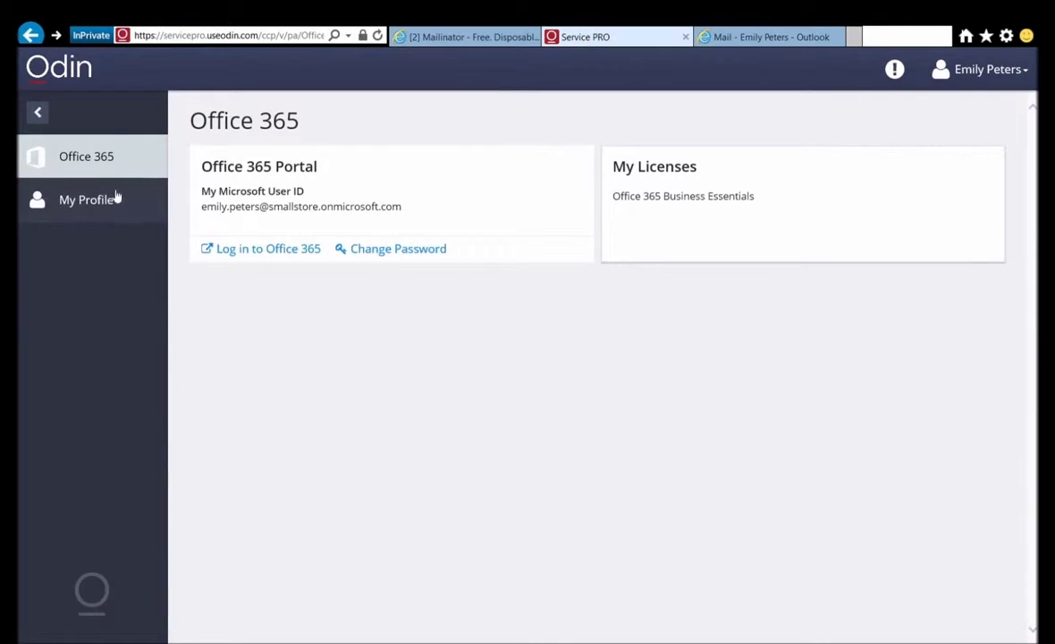
pyautogui.click(102, 202)
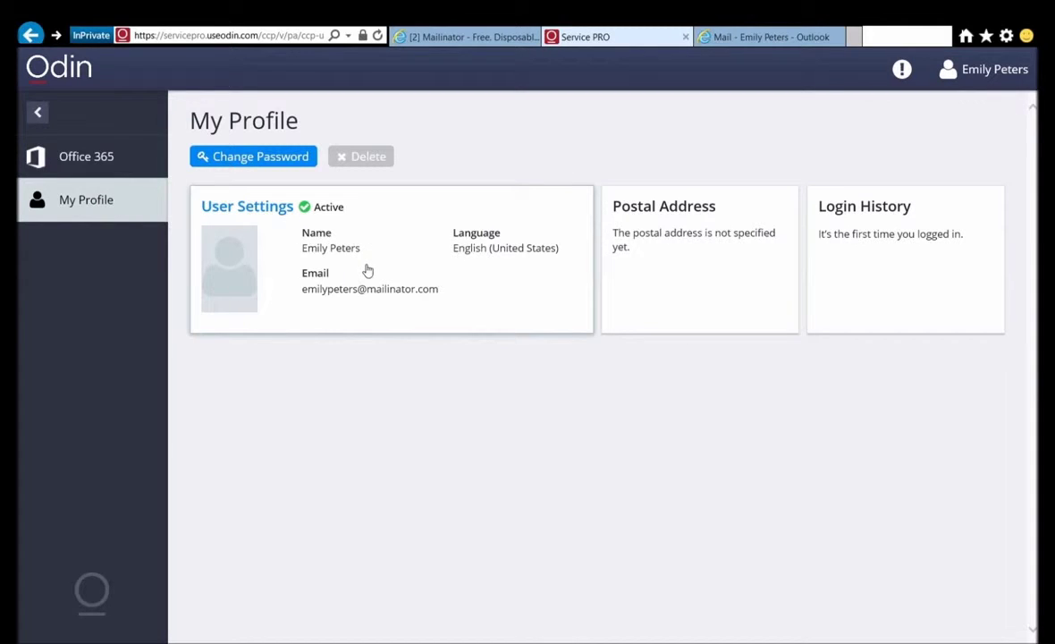
pyautogui.click(305, 249)
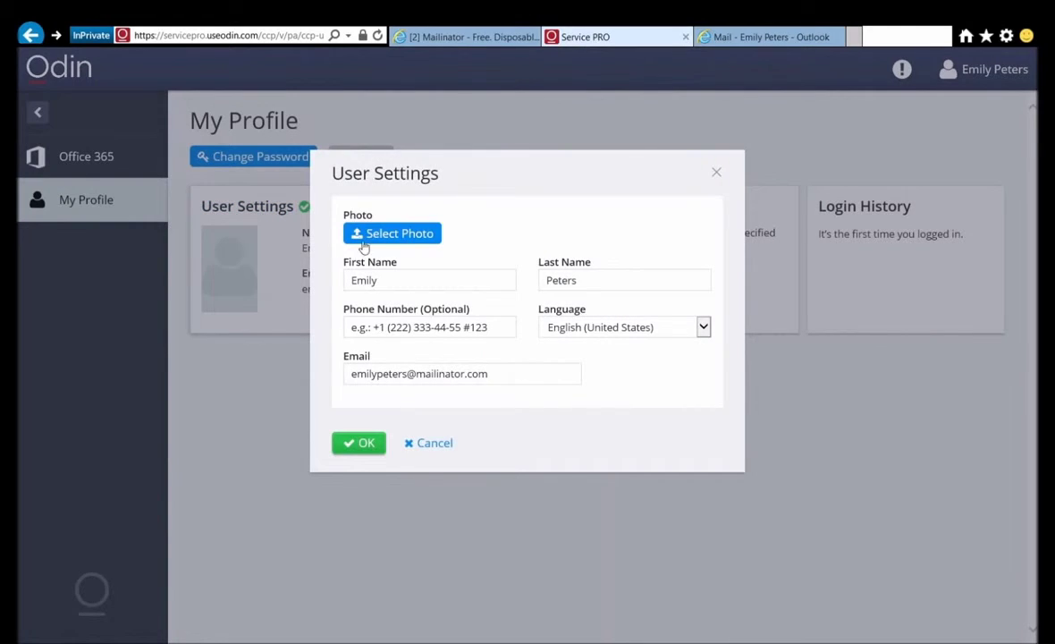
pyautogui.click(403, 237)
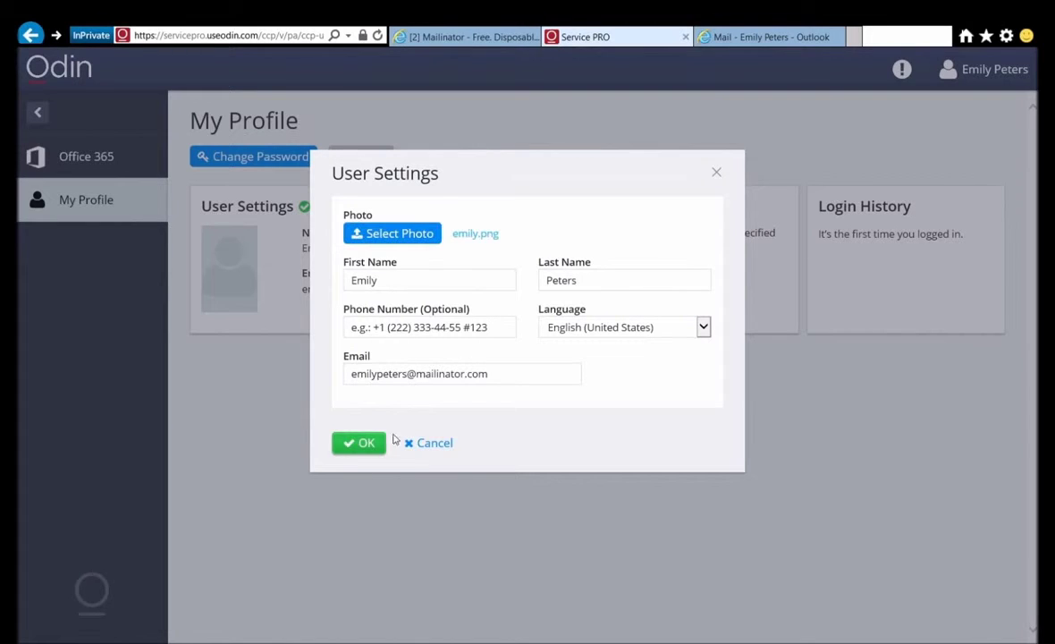
pyautogui.click(364, 450)
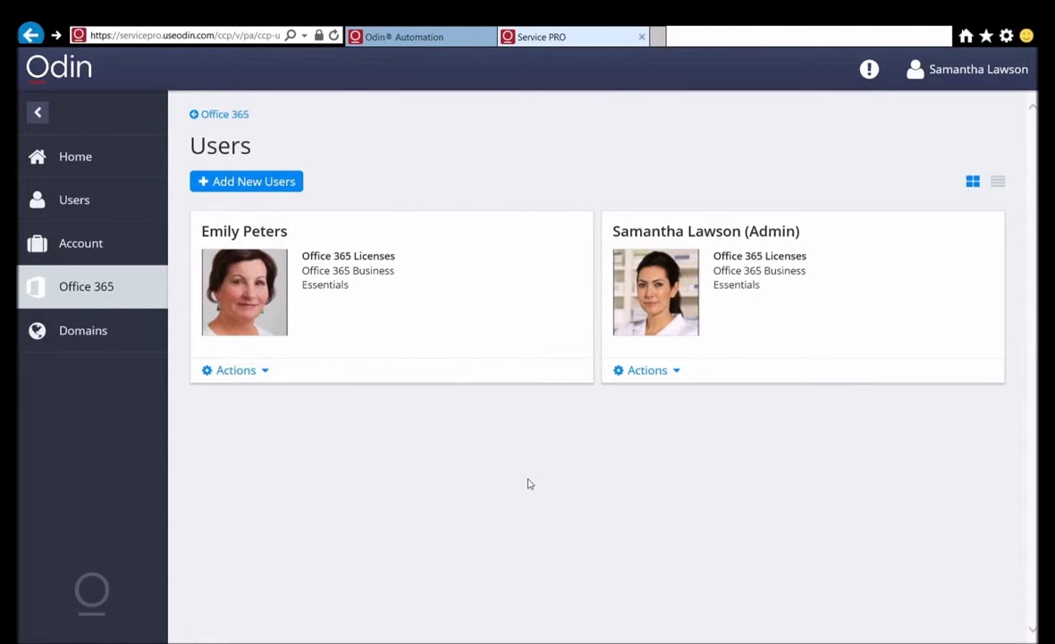
# Step: Replace the admin's generated Office 365 password with a new one and confirm
pyautogui.click(77, 292)
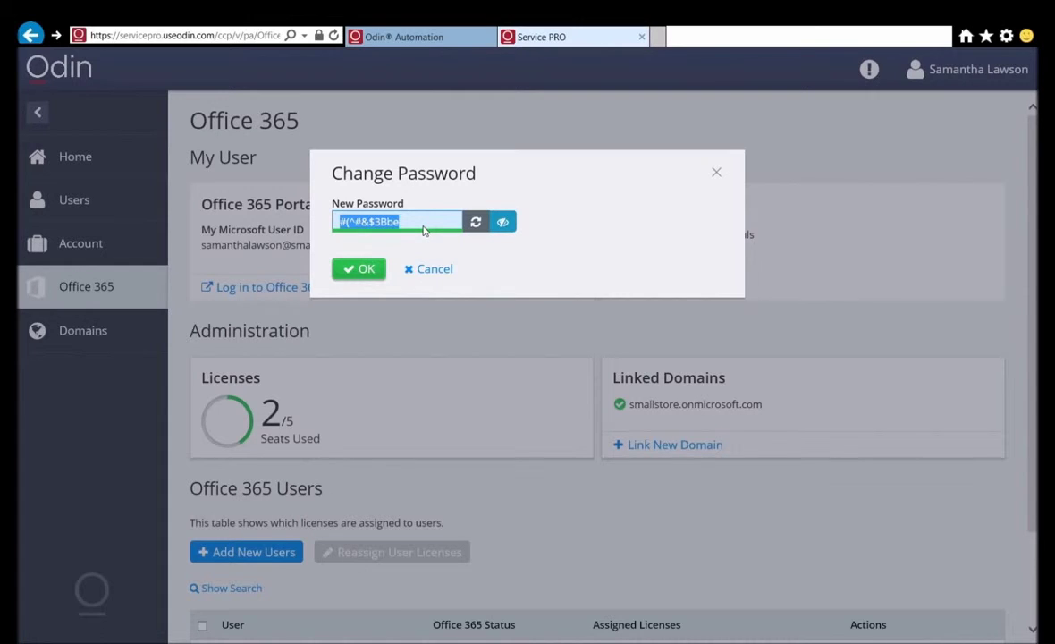
pyautogui.write('1q2w#')
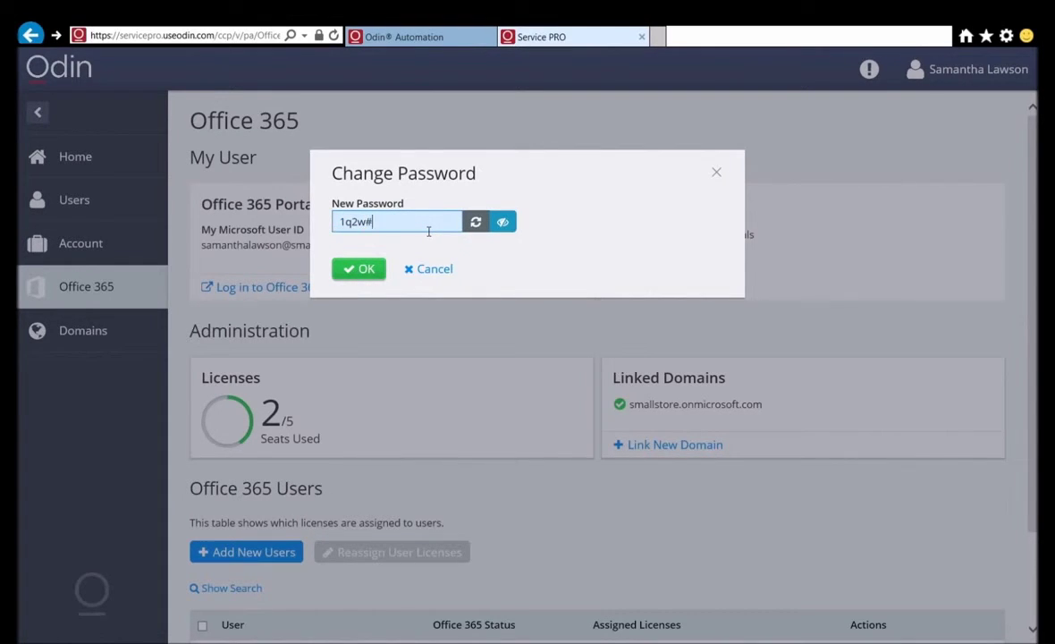
pyautogui.write('E$R%T')
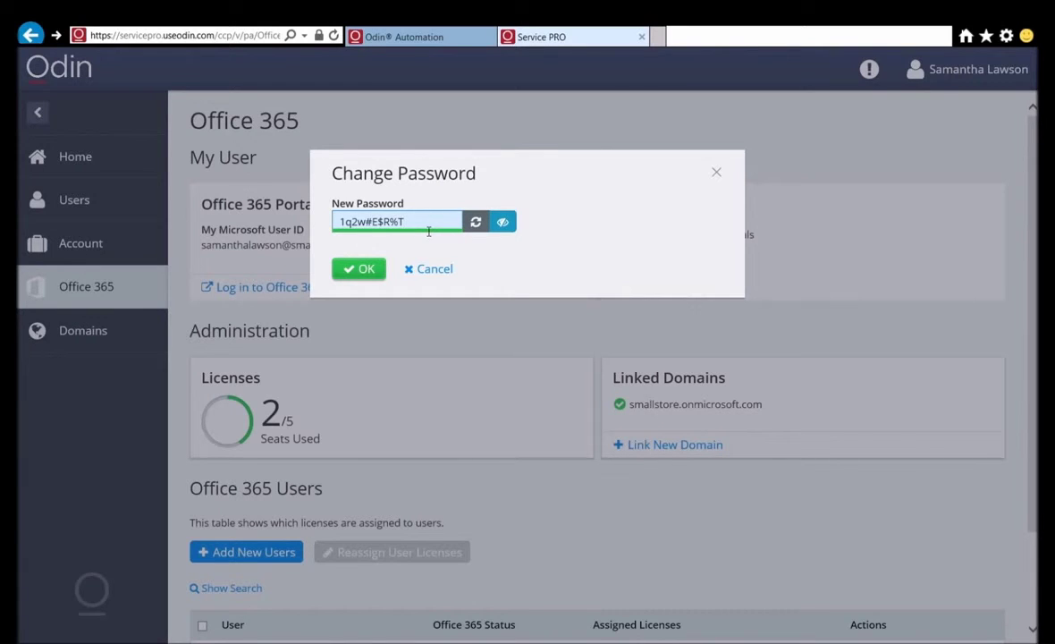
pyautogui.click(359, 268)
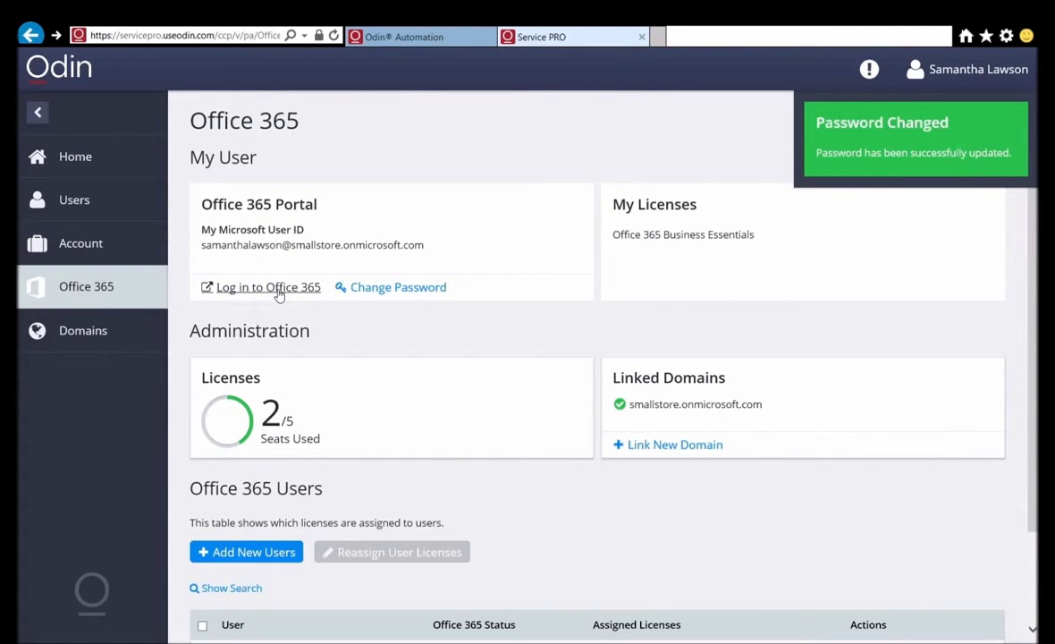
# Step: Attempt Office 365 sign-in with the admin's onmicrosoft.com user ID and new password
pyautogui.click(268, 287)
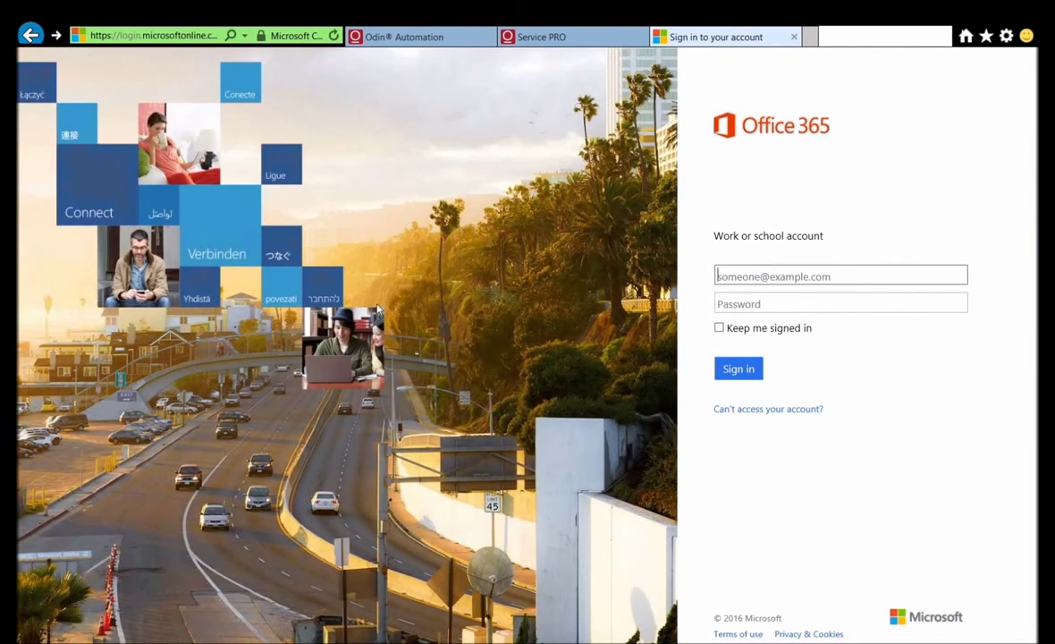
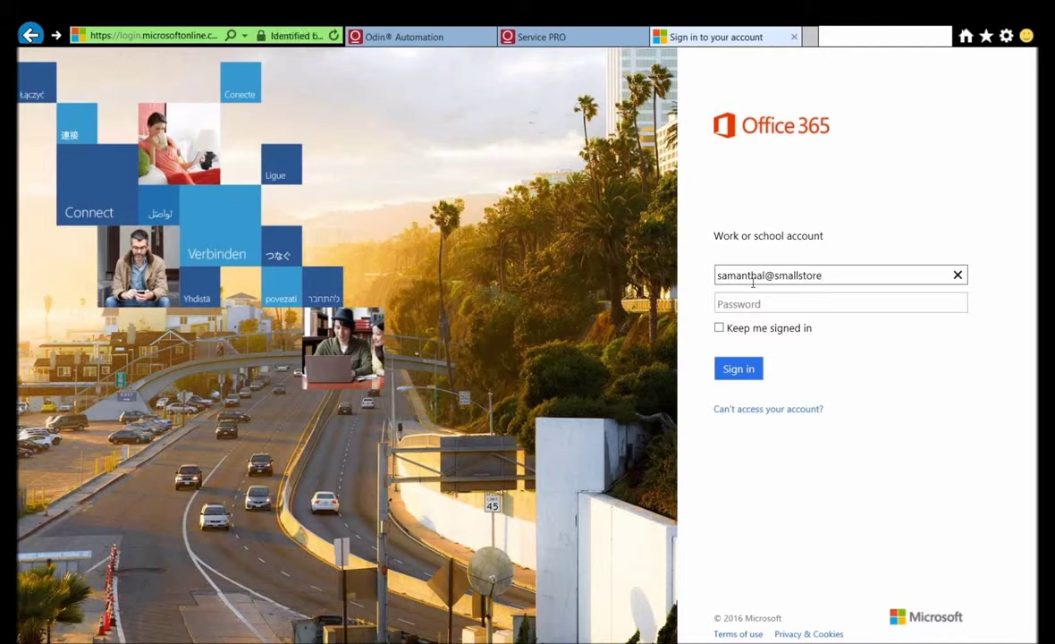
pyautogui.press('Tab')
pyautogui.write('••••••••••')
pyautogui.press('Return')
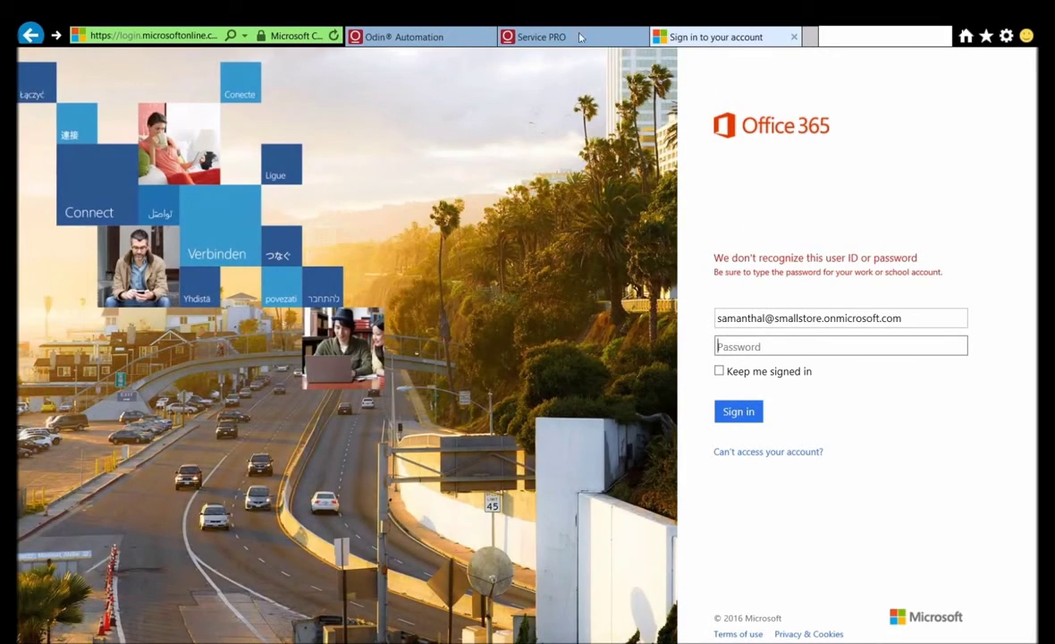
# Step: Correct the user ID, re-enter the password, keep signed in, and sign in again
pyautogui.click(545, 40)
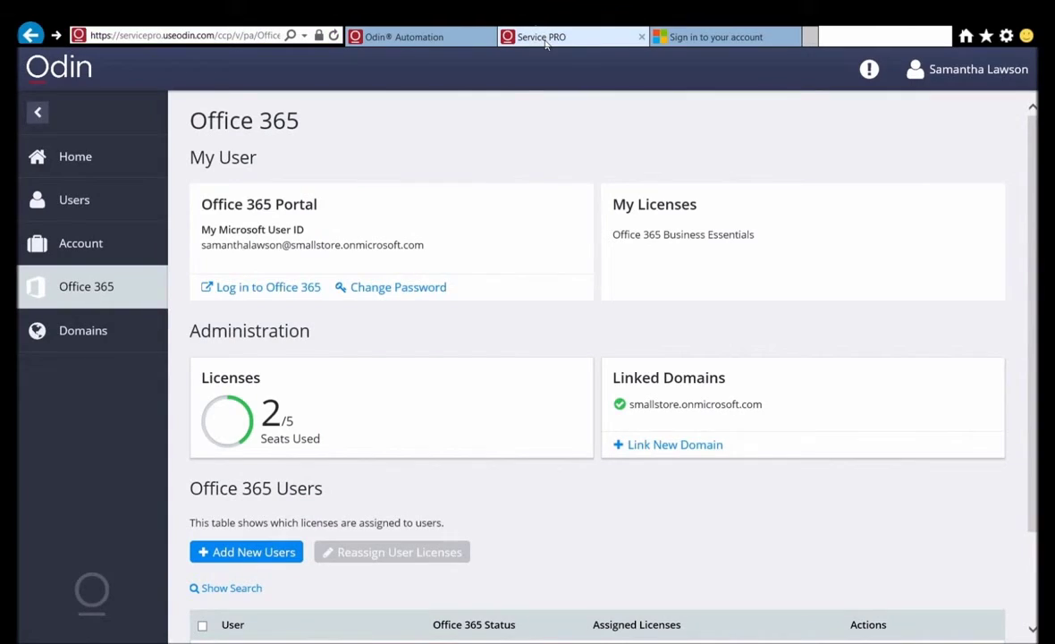
pyautogui.click(710, 37)
pyautogui.click(763, 319)
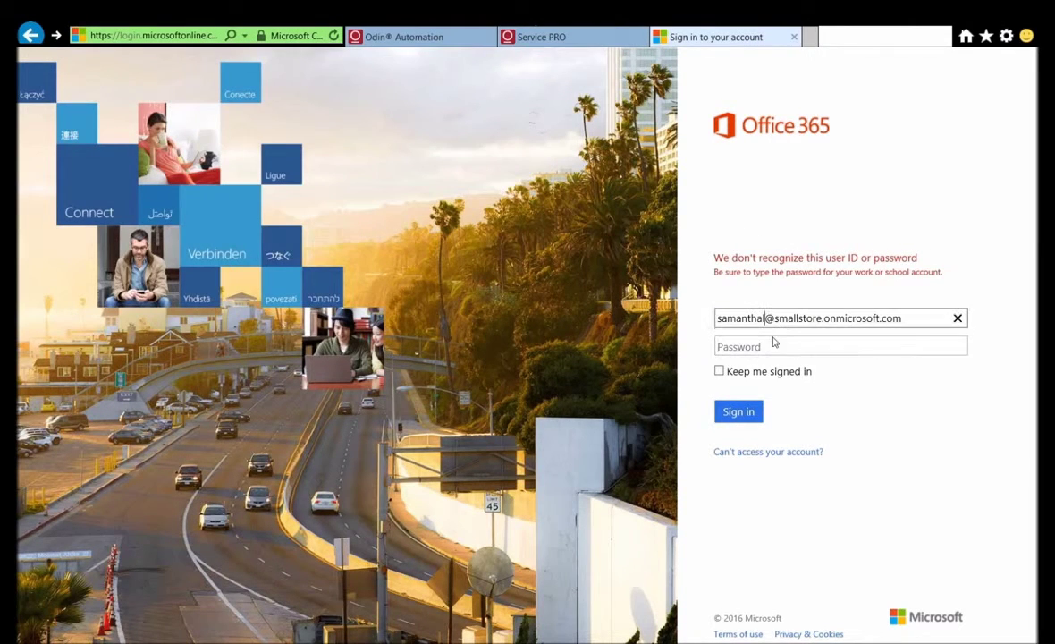
pyautogui.write('lawson')
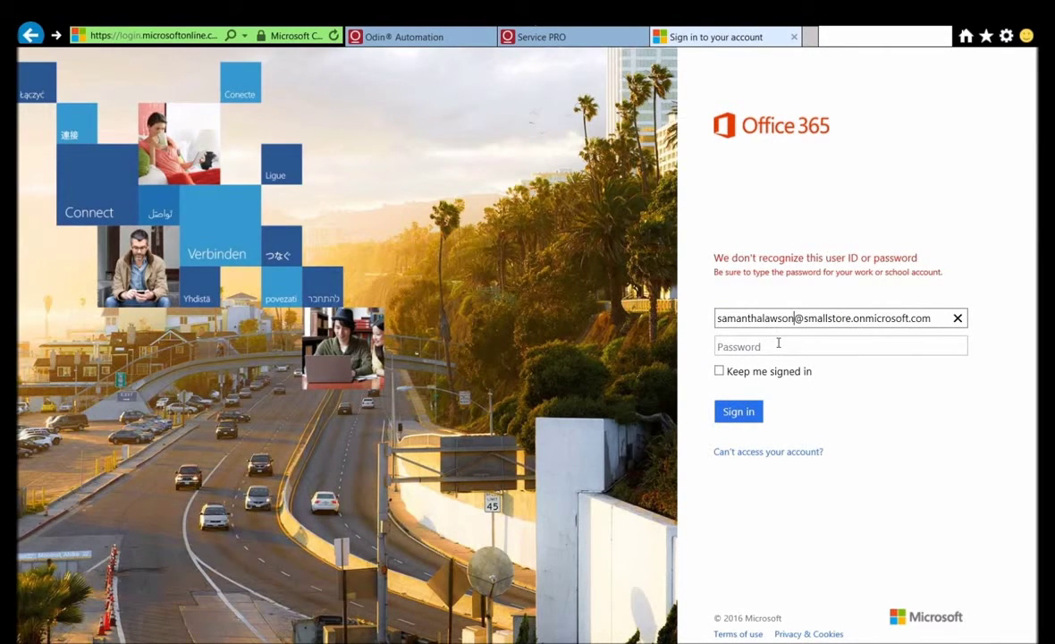
pyautogui.click(766, 347)
pyautogui.write('**********')
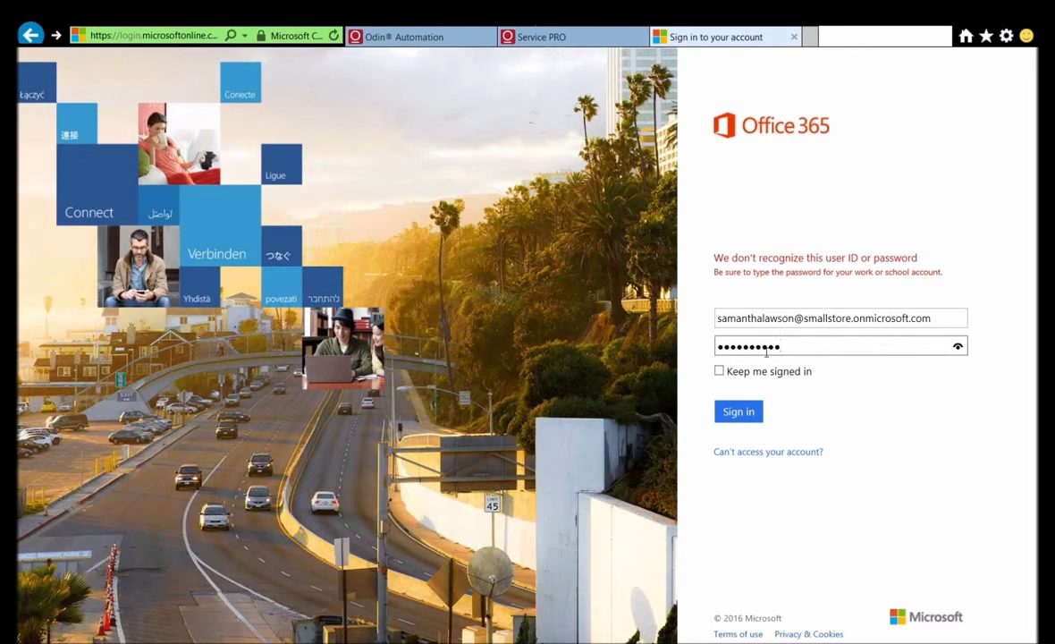
pyautogui.click(719, 370)
pyautogui.click(739, 415)
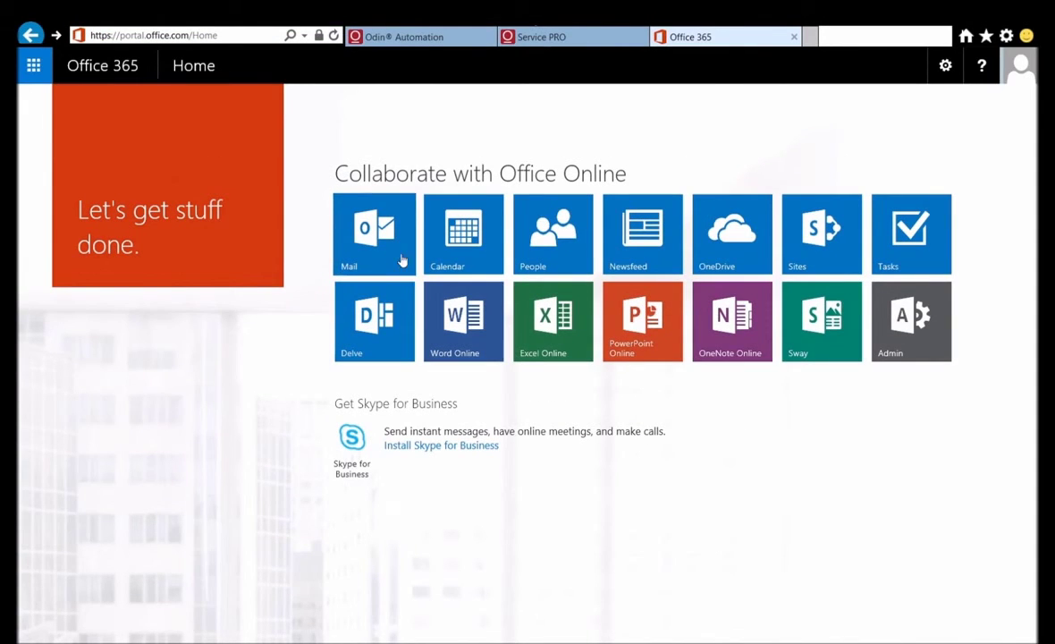
# Step: Launch Mail and save Outlook's setup with English (United States) and (UTC-06:00) Central Time (US & Canada)
pyautogui.click(402, 260)
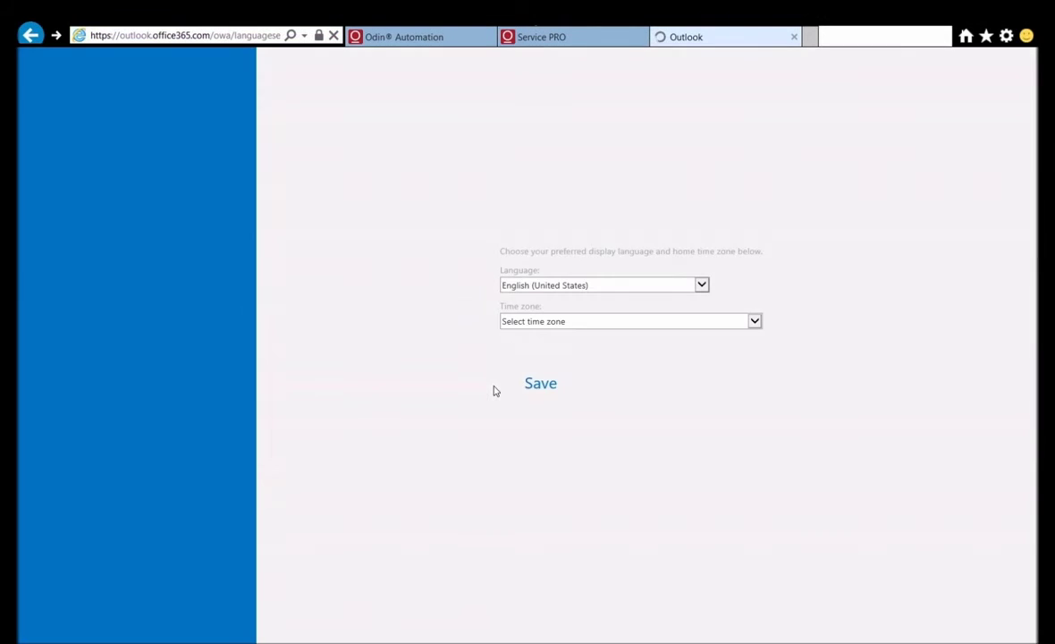
pyautogui.click(553, 324)
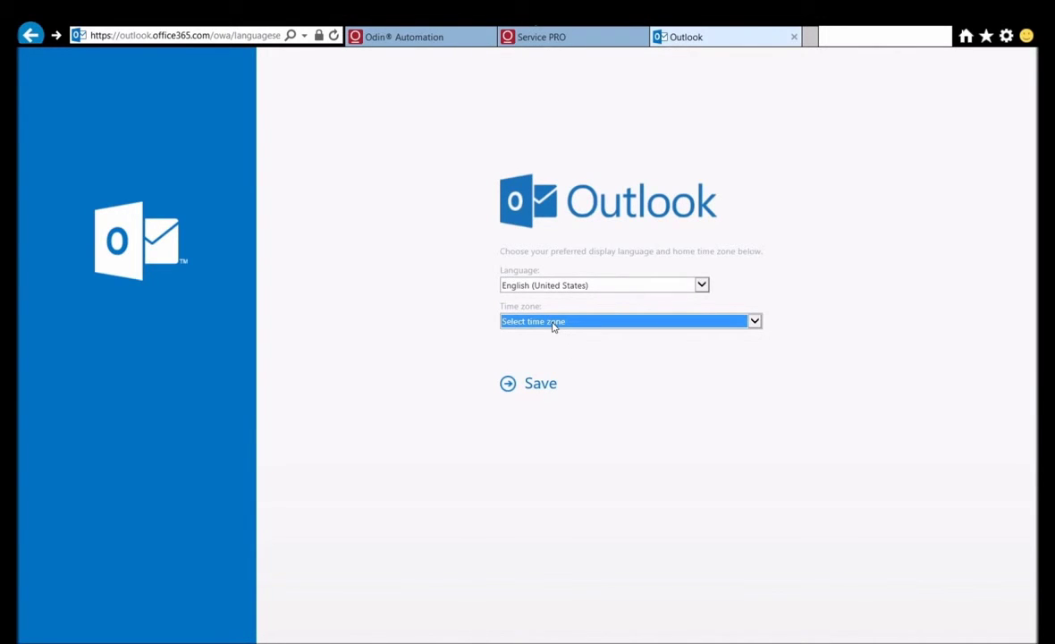
pyautogui.press('Down')
pyautogui.click(540, 387)
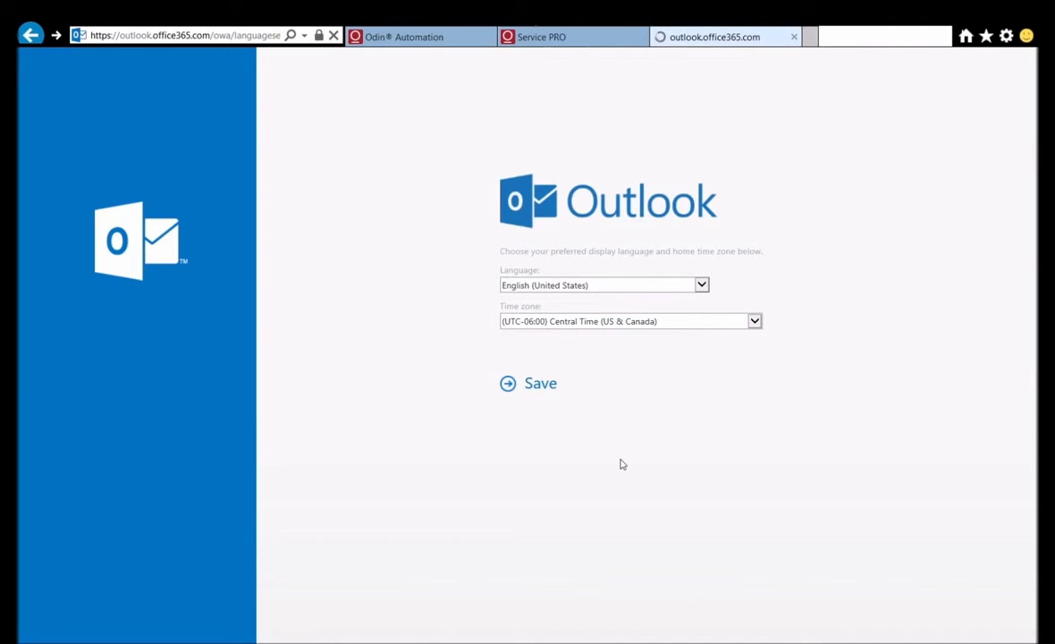